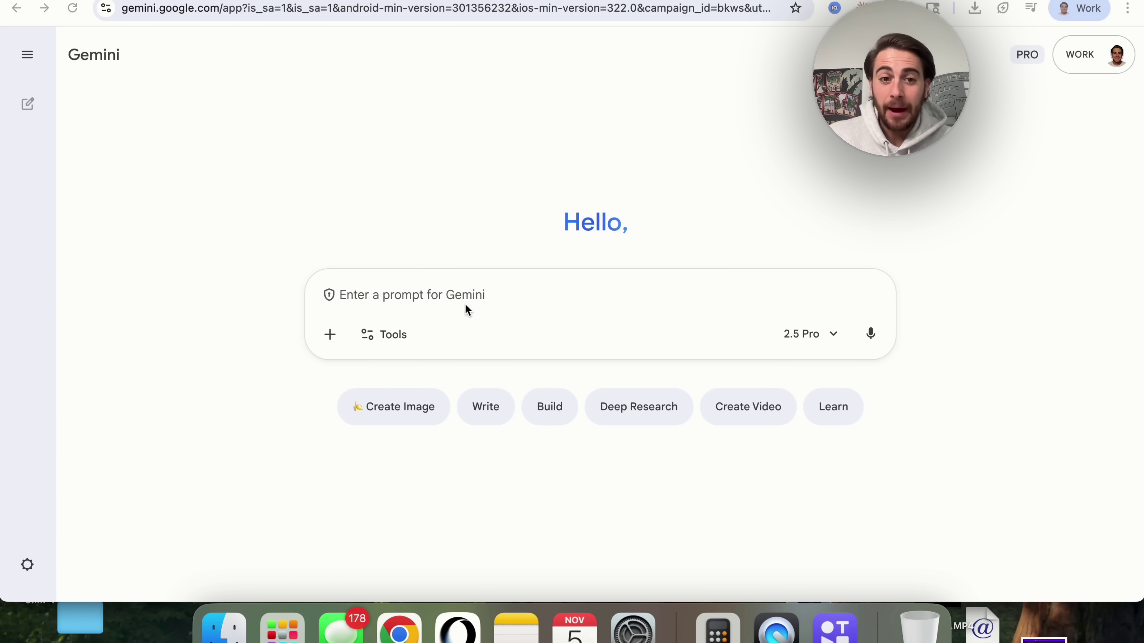
# Turn on Canvas in Gemini and attach 2024 Business Plan.pdf
pyautogui.click(378, 341)
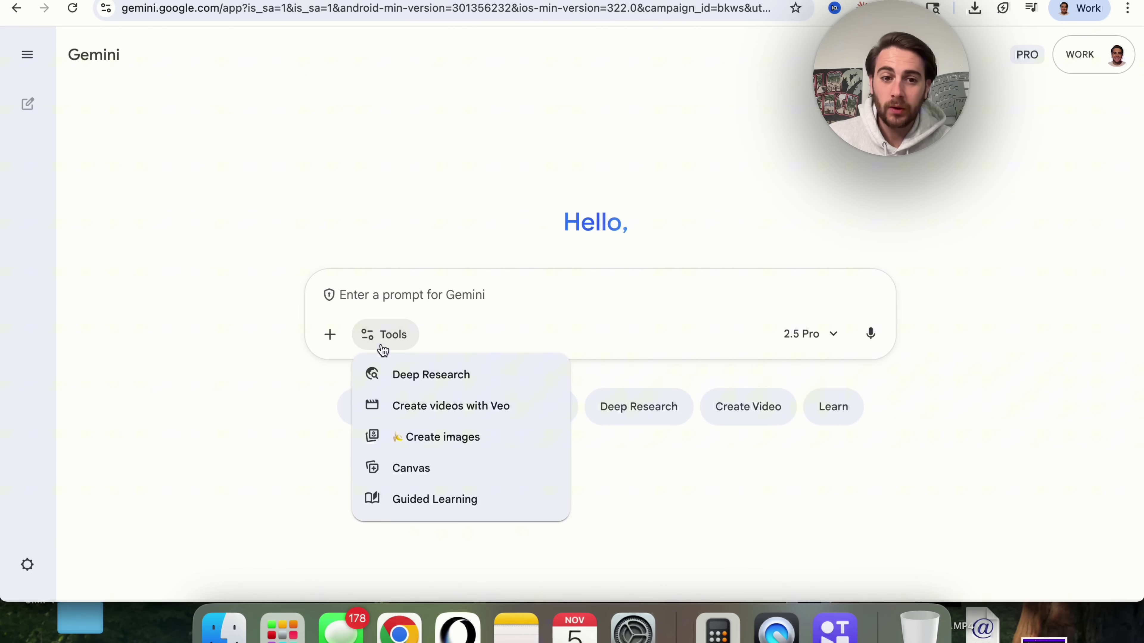
pyautogui.click(433, 476)
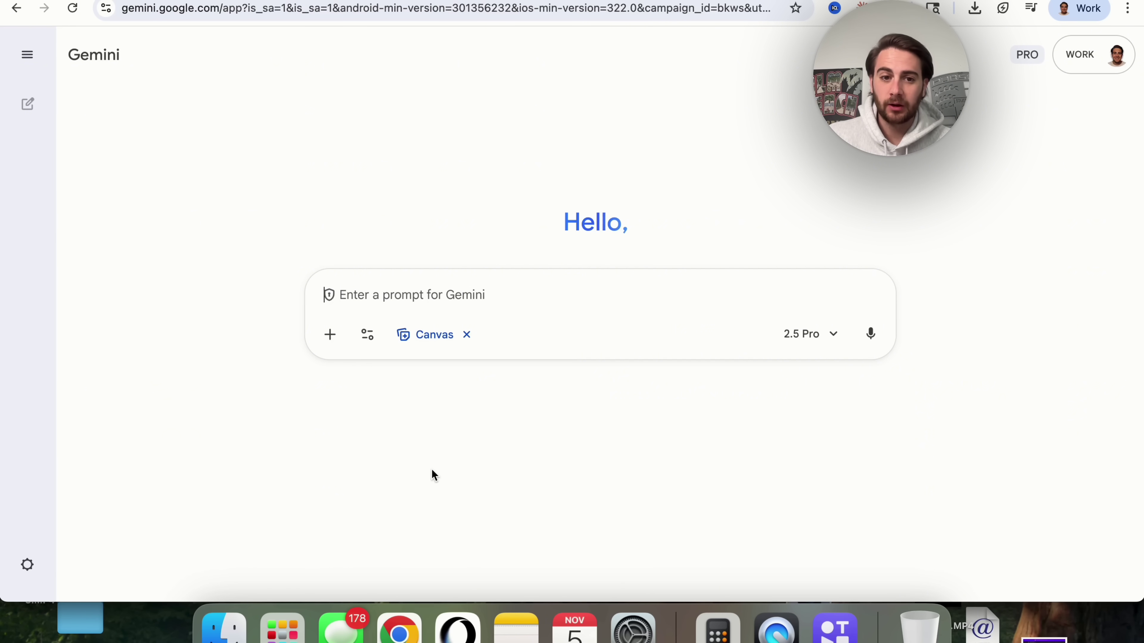
pyautogui.click(333, 343)
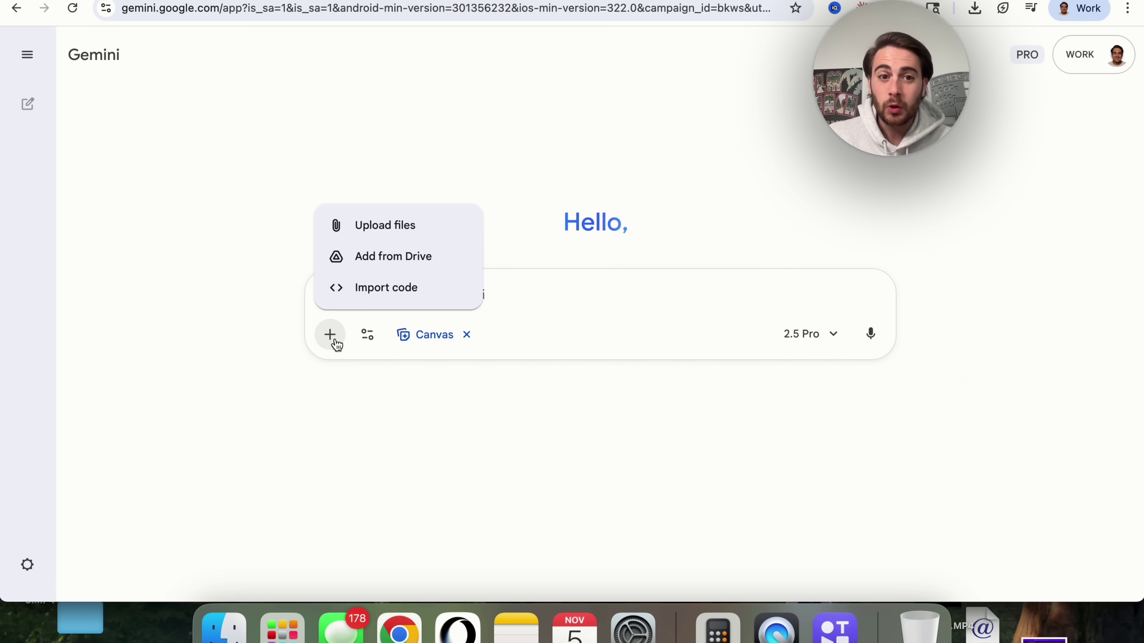
pyautogui.click(388, 223)
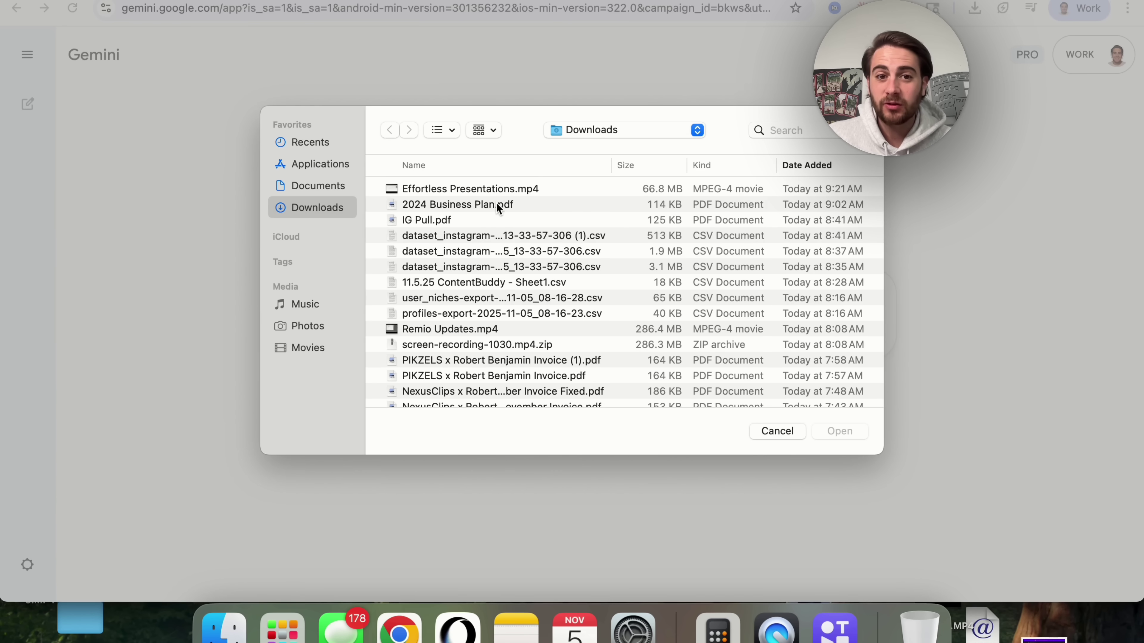
pyautogui.doubleClick(496, 203)
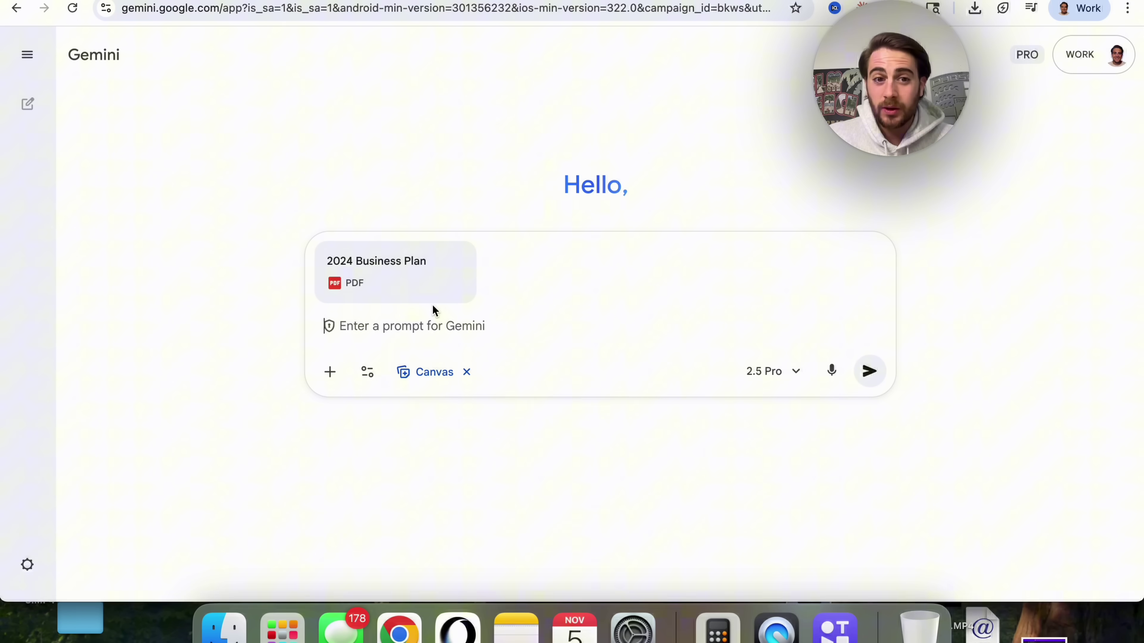
# Send 'Please make a presentation out of this', correcting the misspelling to 'presentation'
pyautogui.write('P')
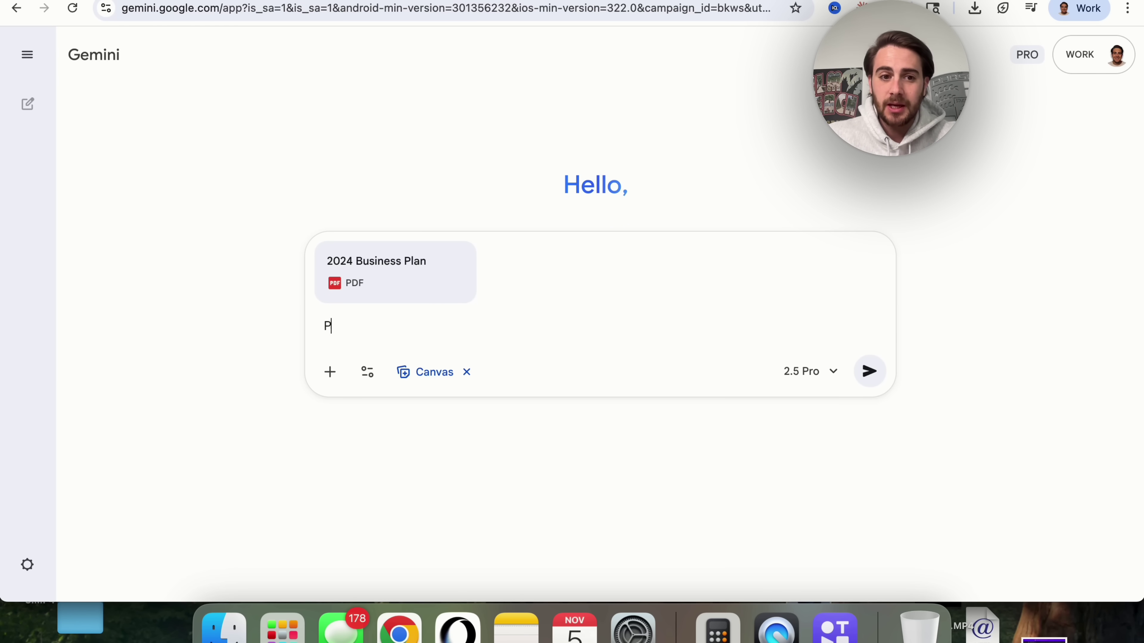
pyautogui.write('lease make a prpesenation out of this')
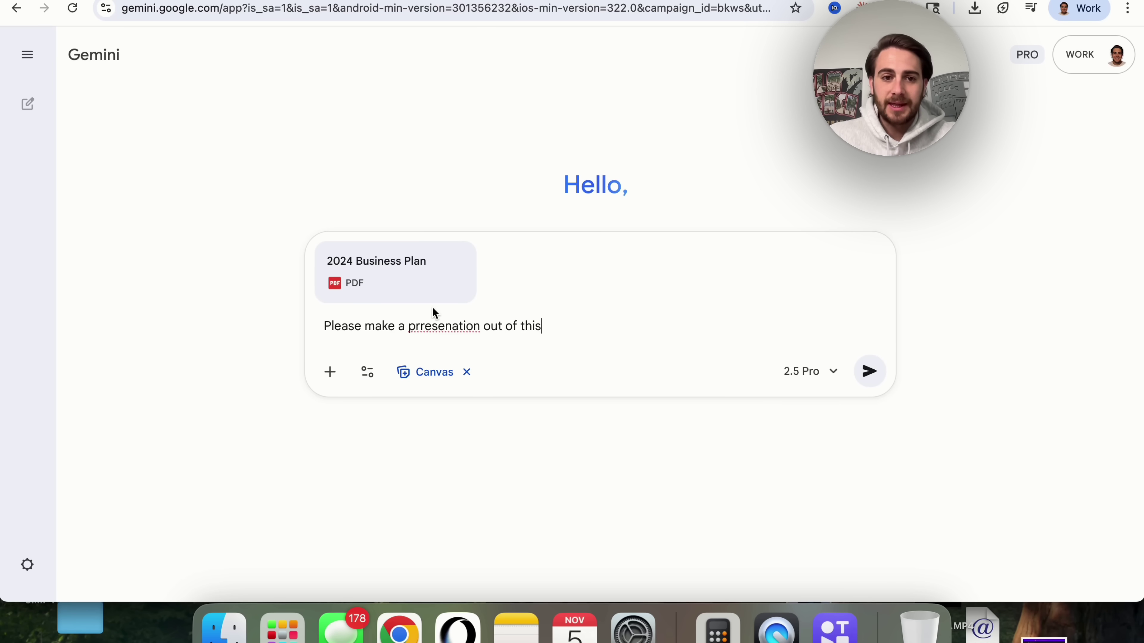
pyautogui.rightClick(445, 330)
pyautogui.click(497, 211)
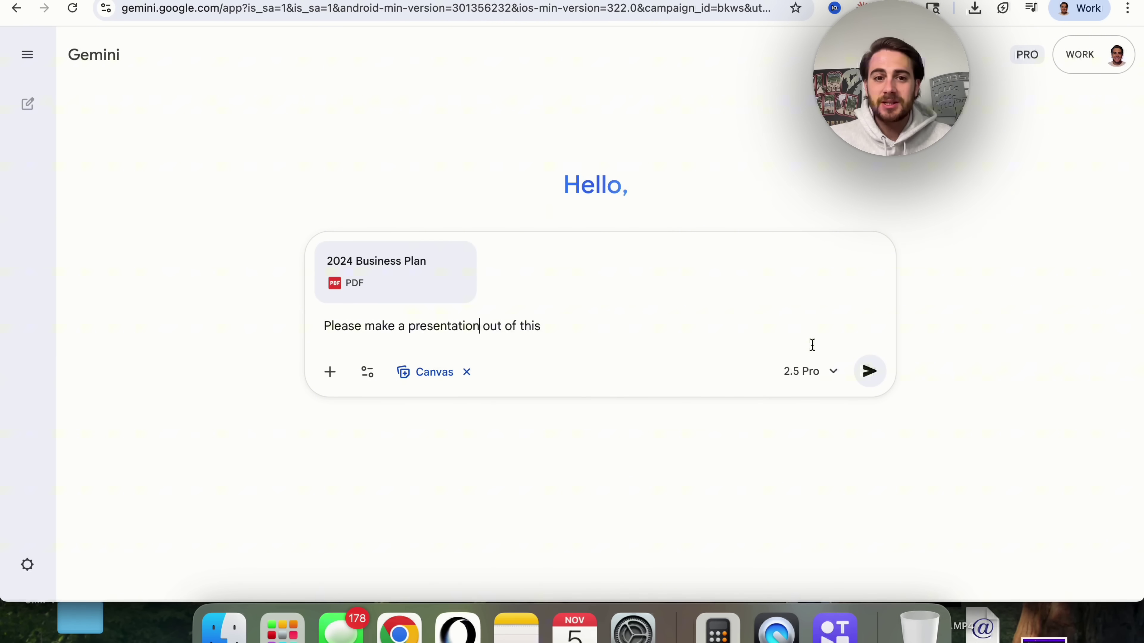
pyautogui.click(868, 371)
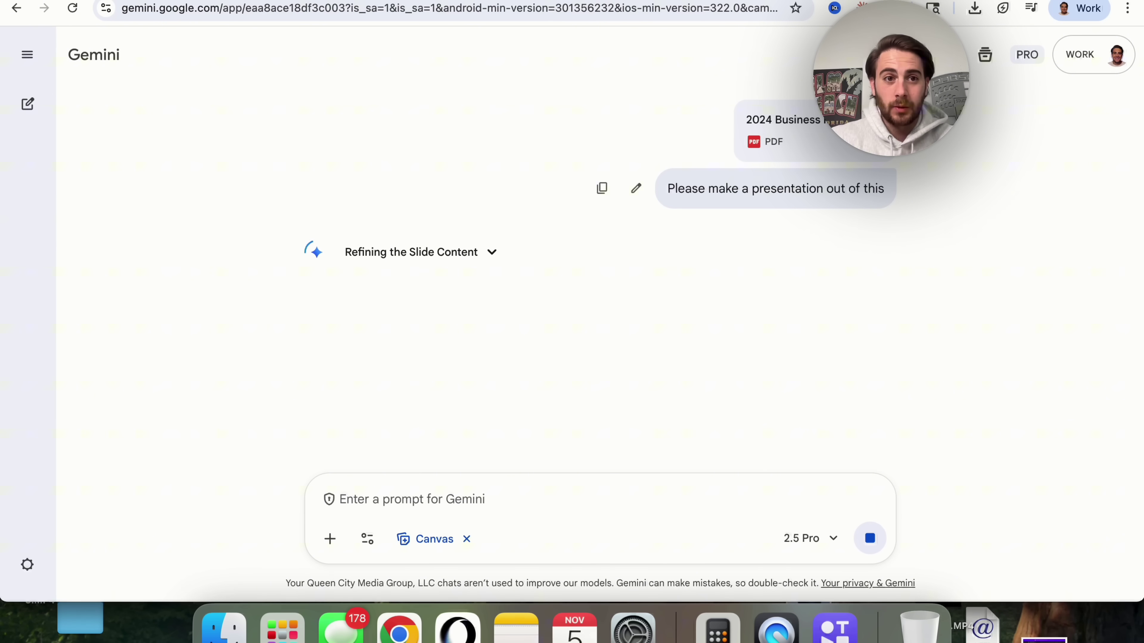
# Load gamma.app and scroll through the 3 Ways to Grow This Business deck from Strategy 1, then open AI editing
pyautogui.press('super+t')
pyautogui.write('gamma.app')
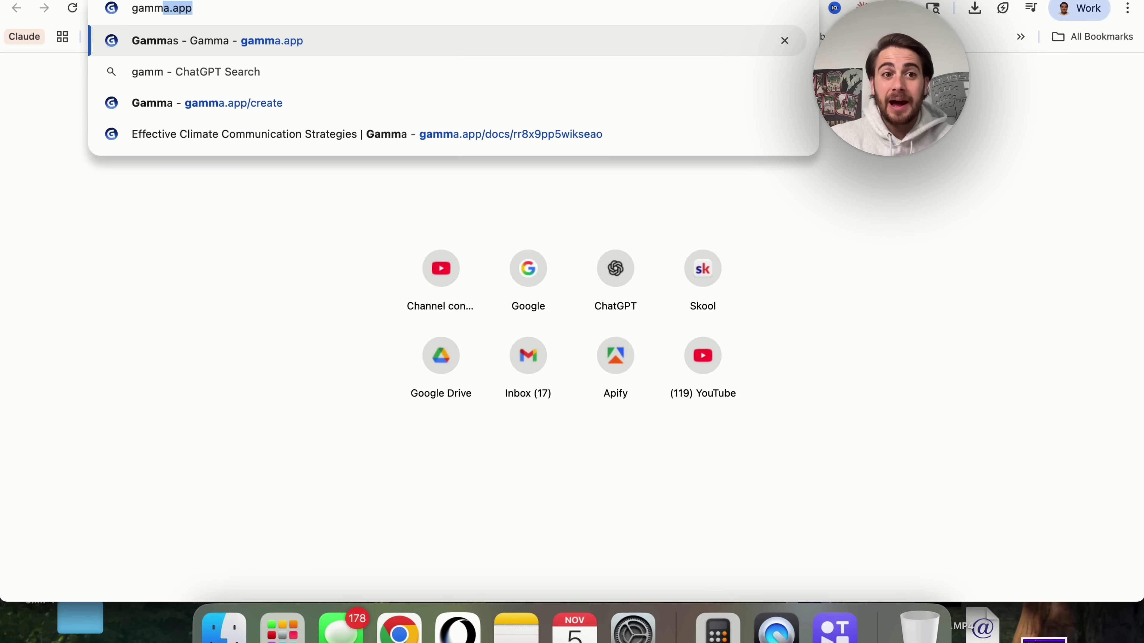
pyautogui.press('Return')
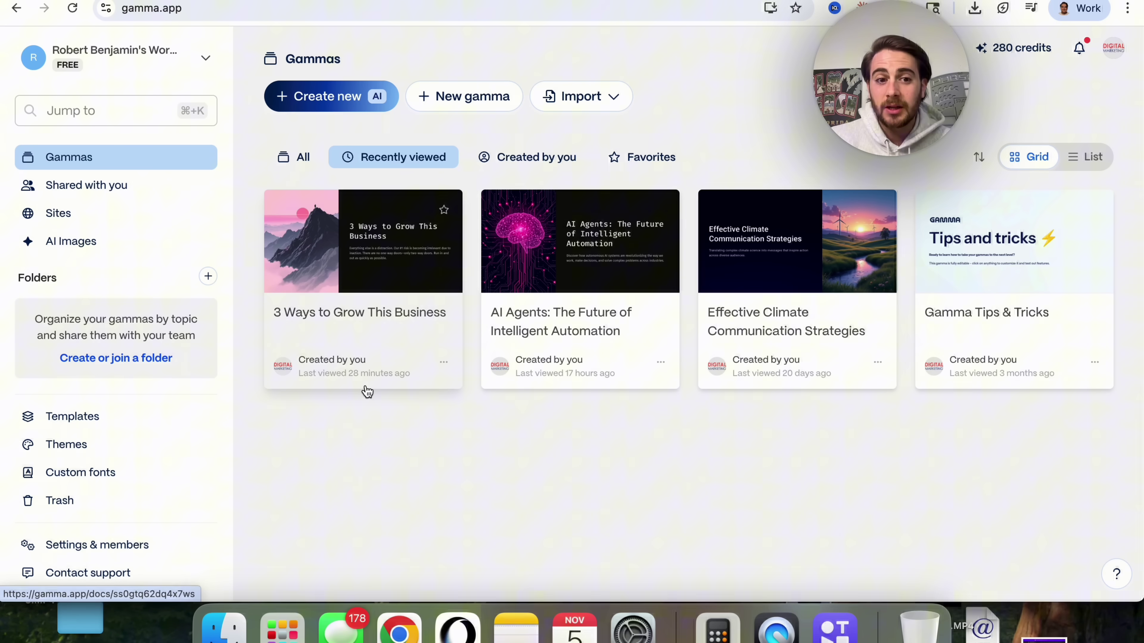
pyautogui.click(388, 284)
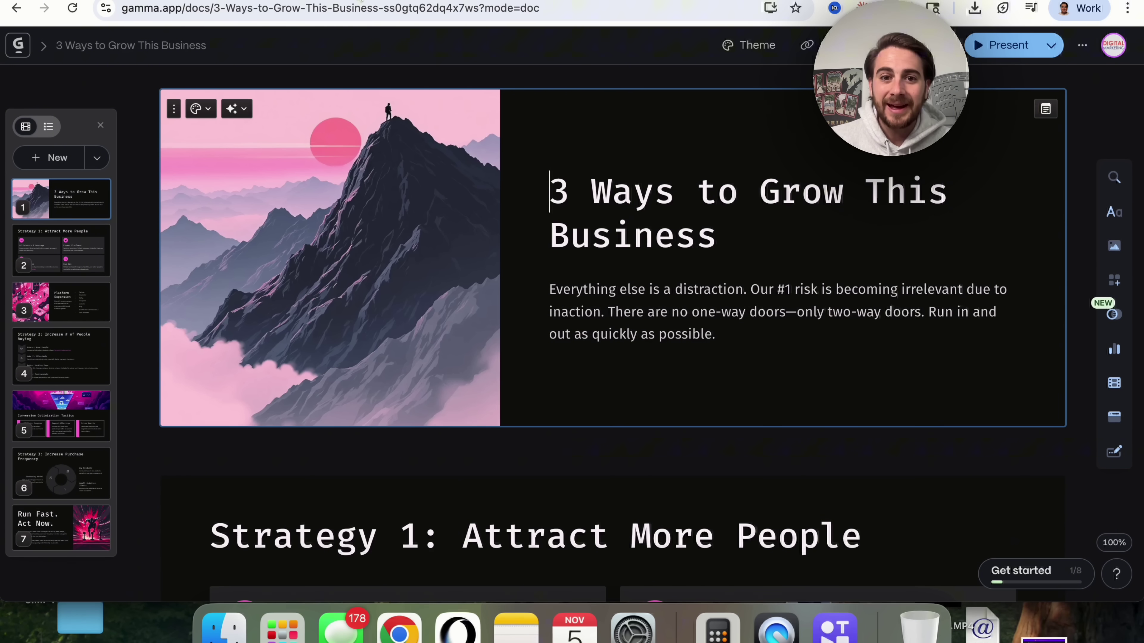
pyautogui.click(55, 262)
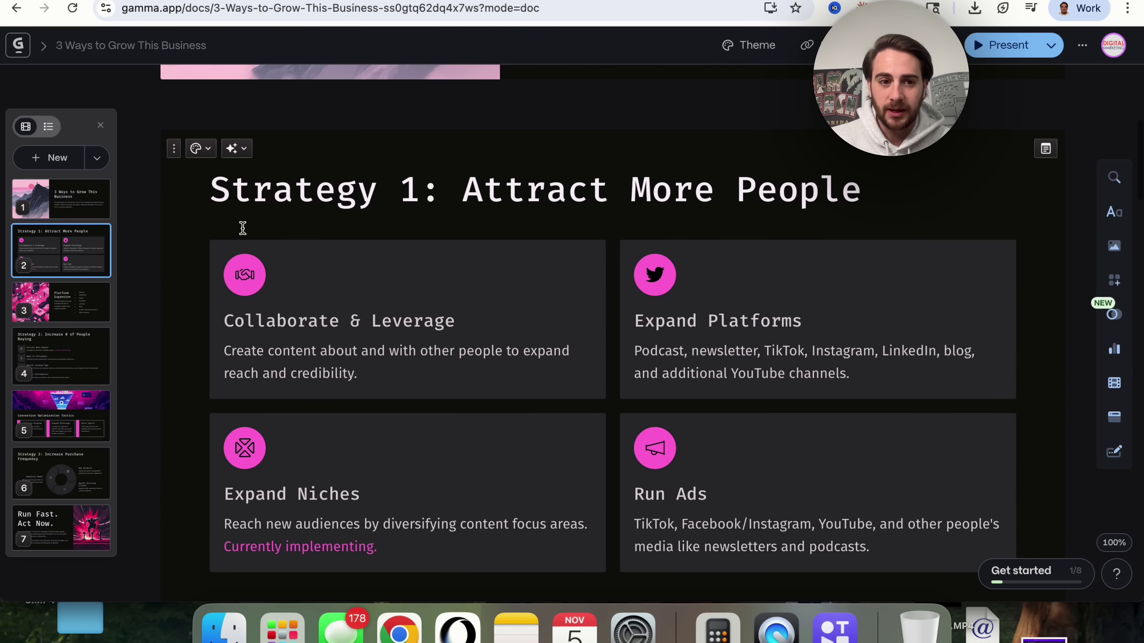
pyautogui.scroll(-10, 243, 227)
pyautogui.scroll(-10, 243, 232)
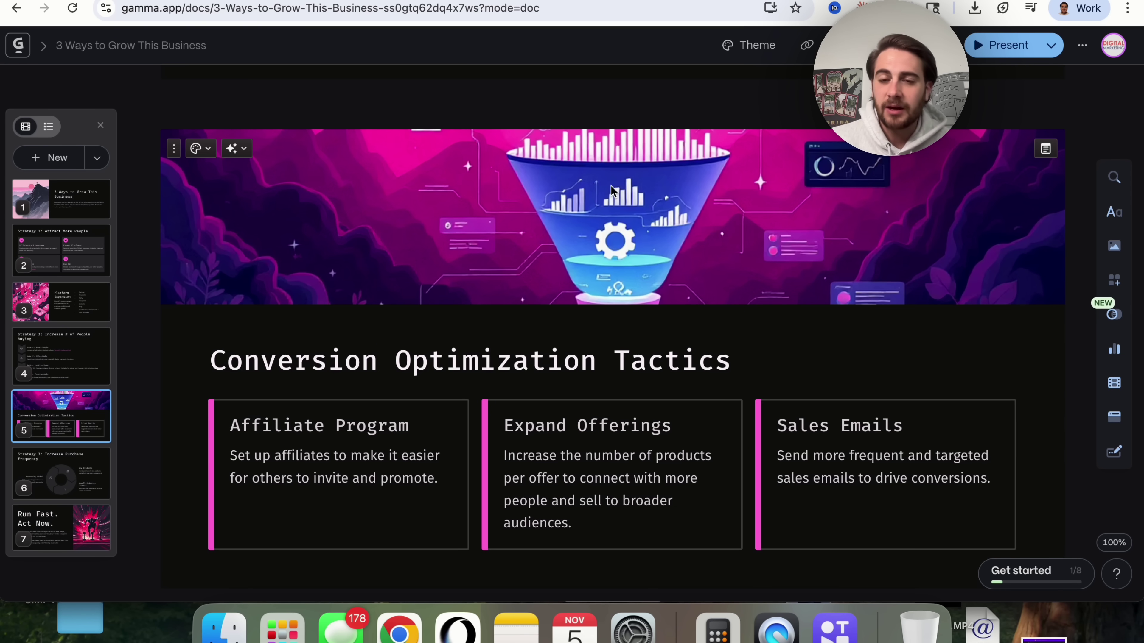
pyautogui.press('super+e')
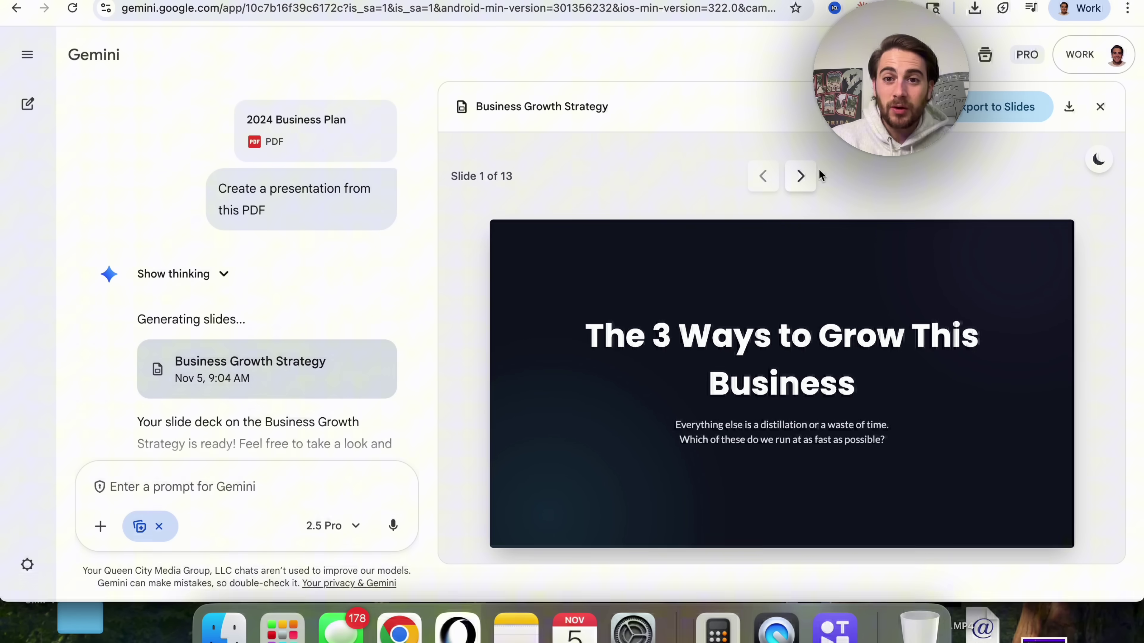
# Page through the 13 slides to Image Sources, then back to the Method 3 slide
pyautogui.click(801, 177)
pyautogui.click(806, 179)
pyautogui.click(809, 179)
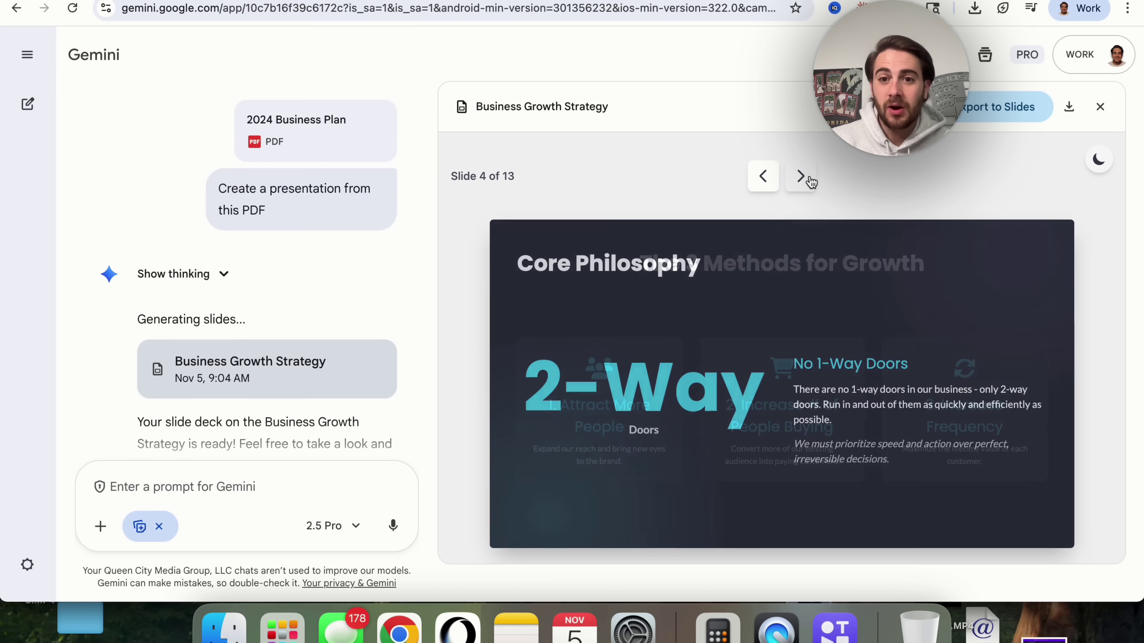
pyautogui.click(810, 180)
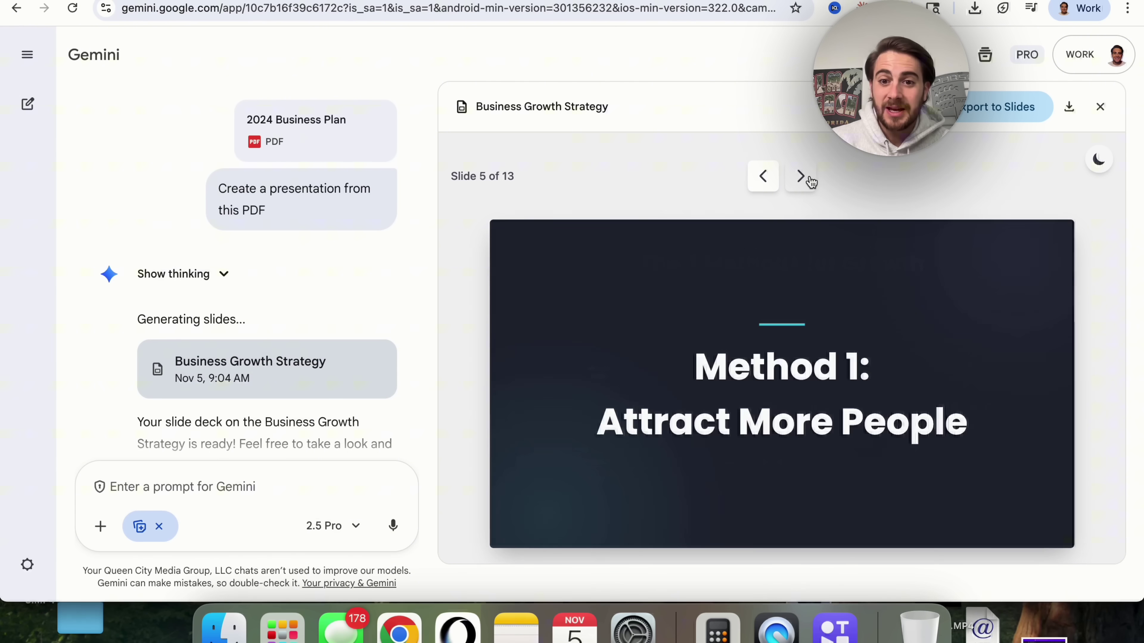
pyautogui.click(809, 179)
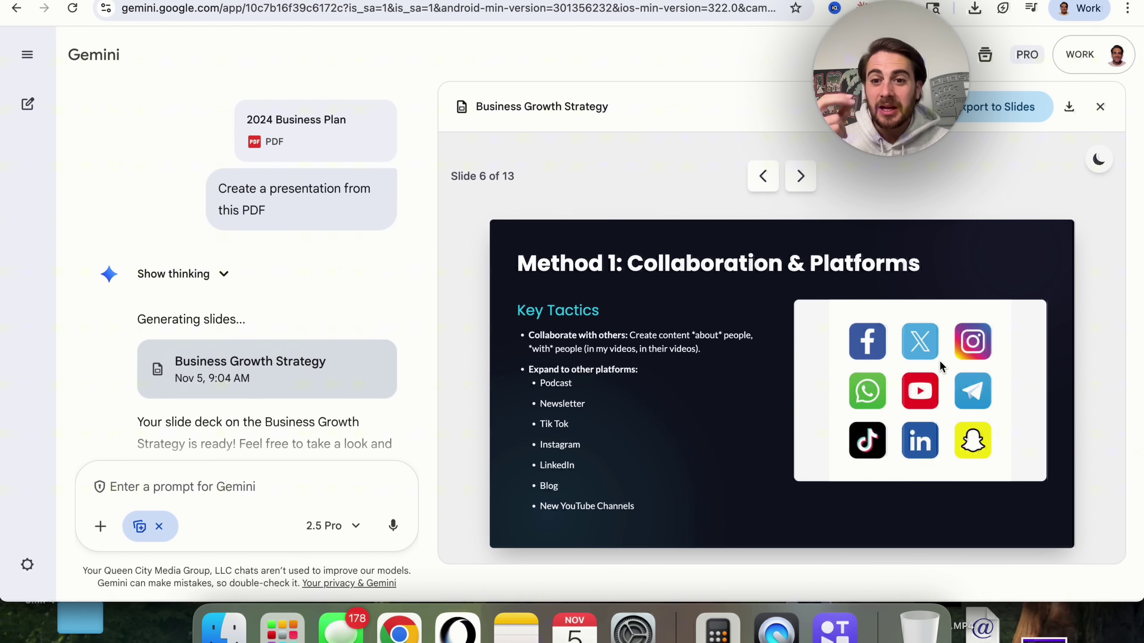
pyautogui.click(800, 183)
pyautogui.click(800, 185)
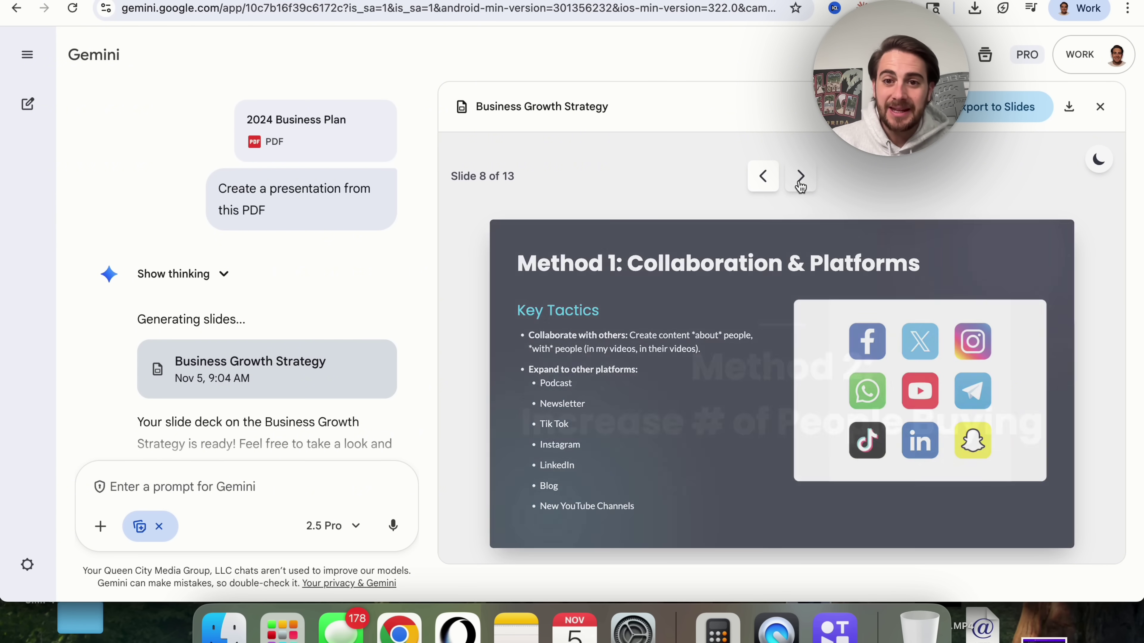
pyautogui.click(800, 178)
pyautogui.click(800, 178)
pyautogui.click(800, 178)
pyautogui.click(800, 178)
pyautogui.click(799, 178)
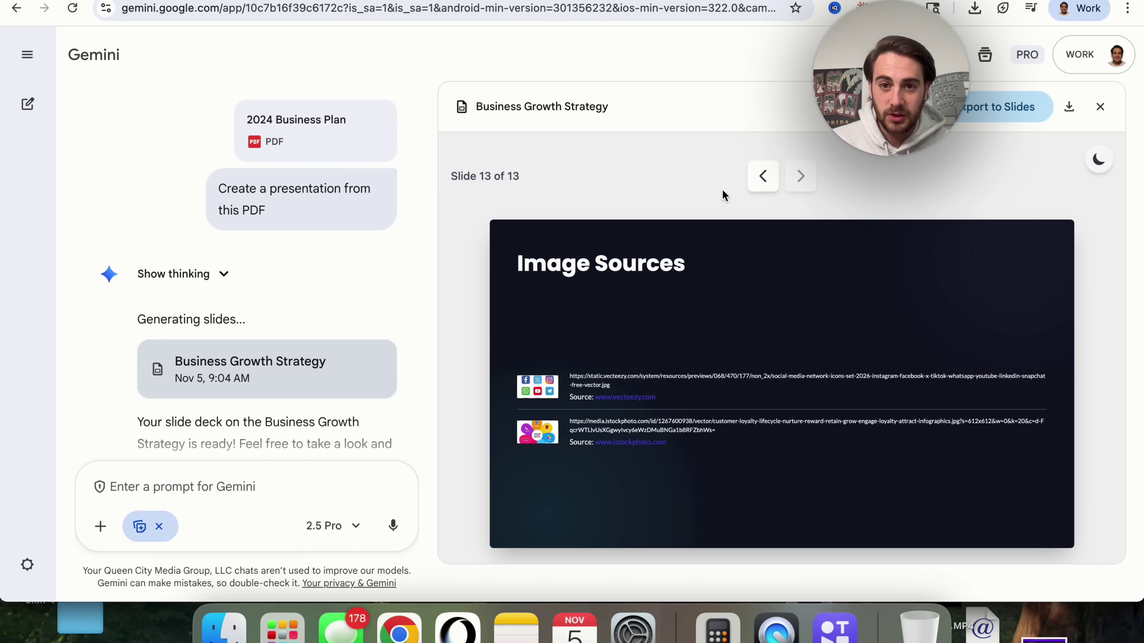
pyautogui.click(763, 176)
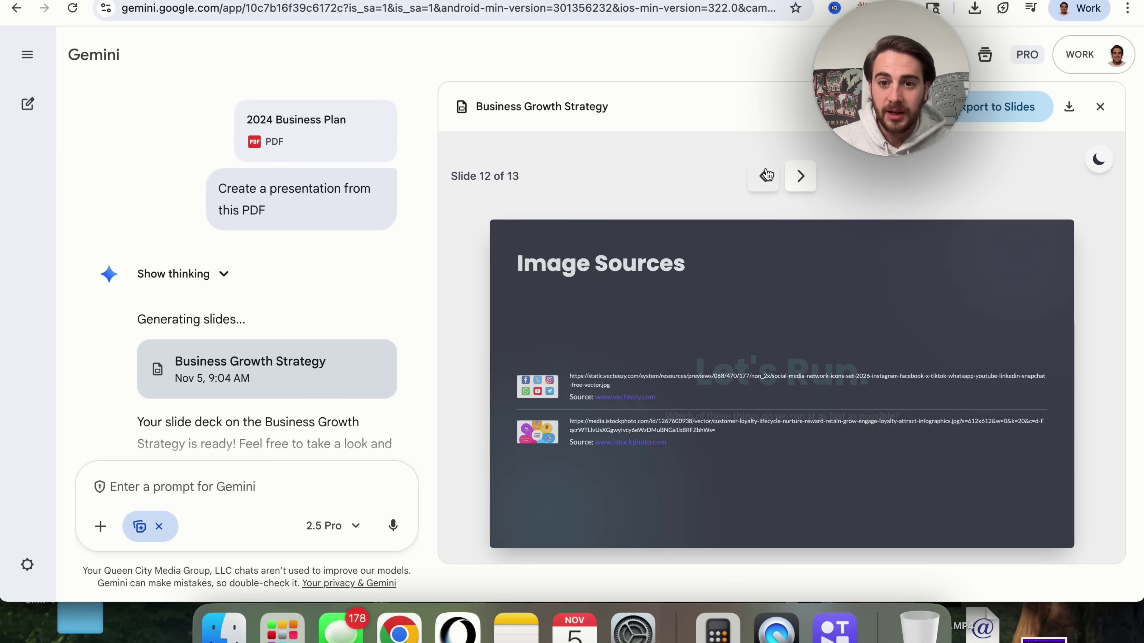
pyautogui.click(762, 176)
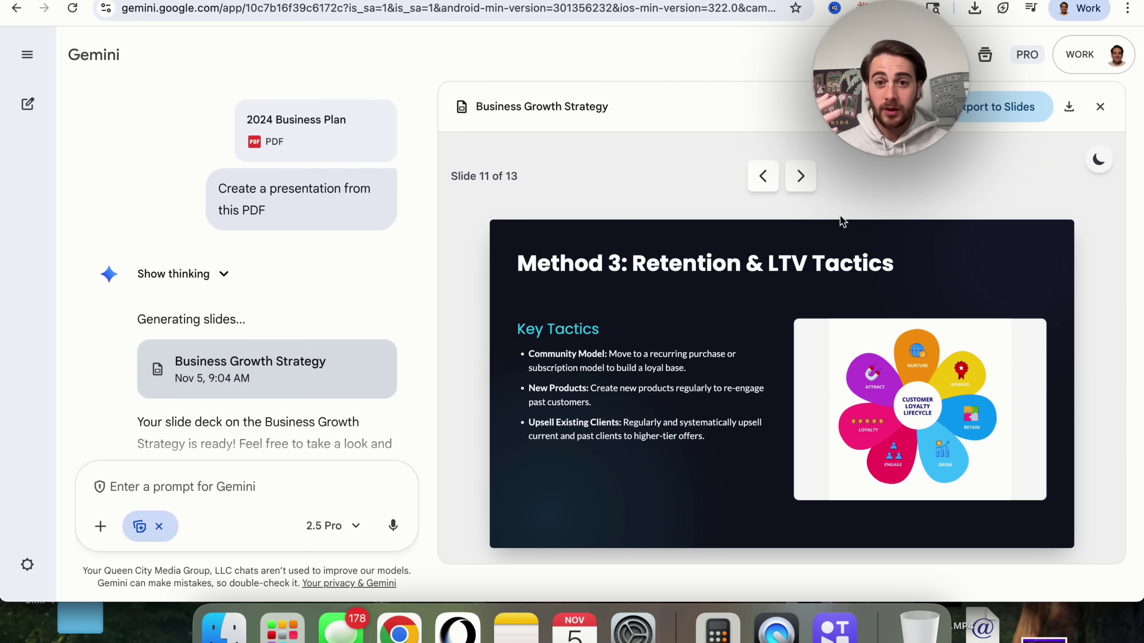
# Export the Business Growth Strategy deck to Google Slides
pyautogui.tripleClick(264, 190)
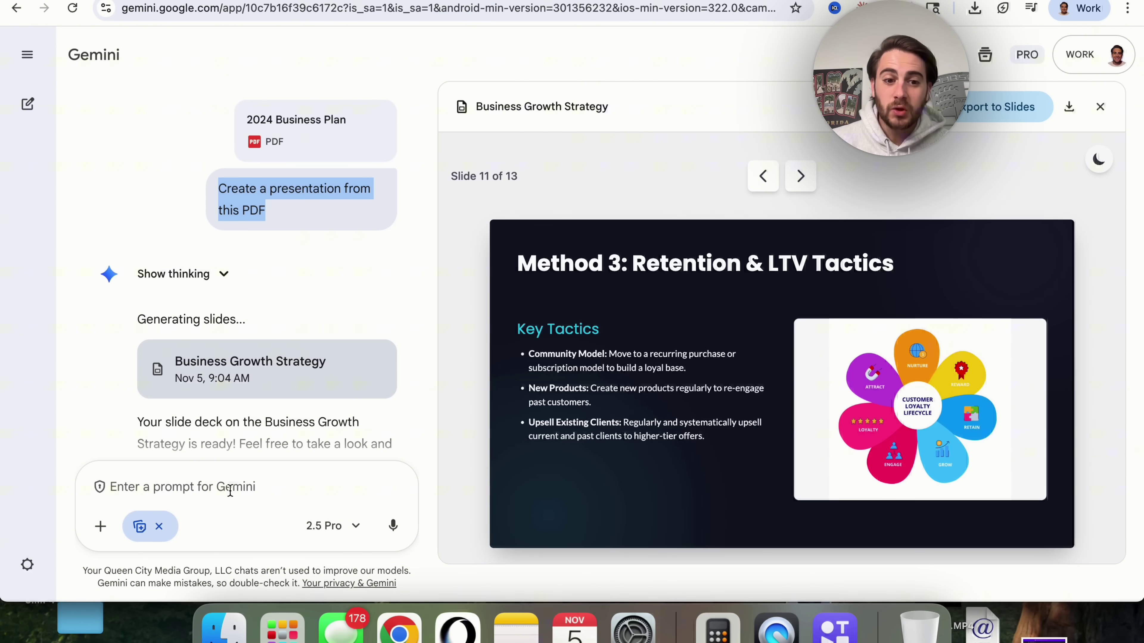
pyautogui.click(219, 488)
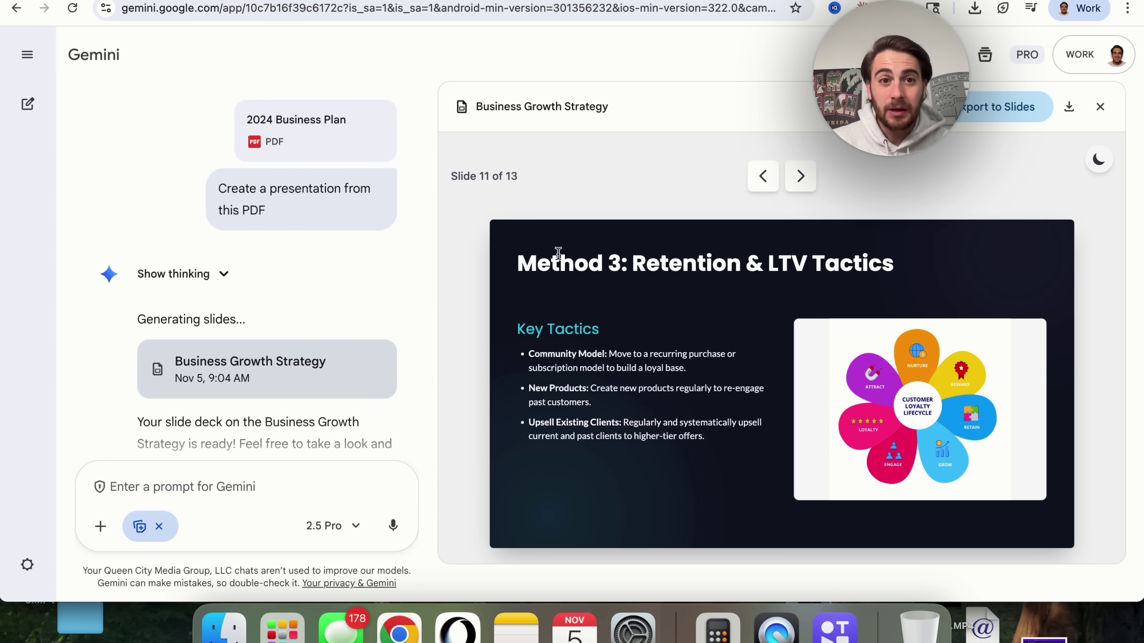
pyautogui.click(979, 103)
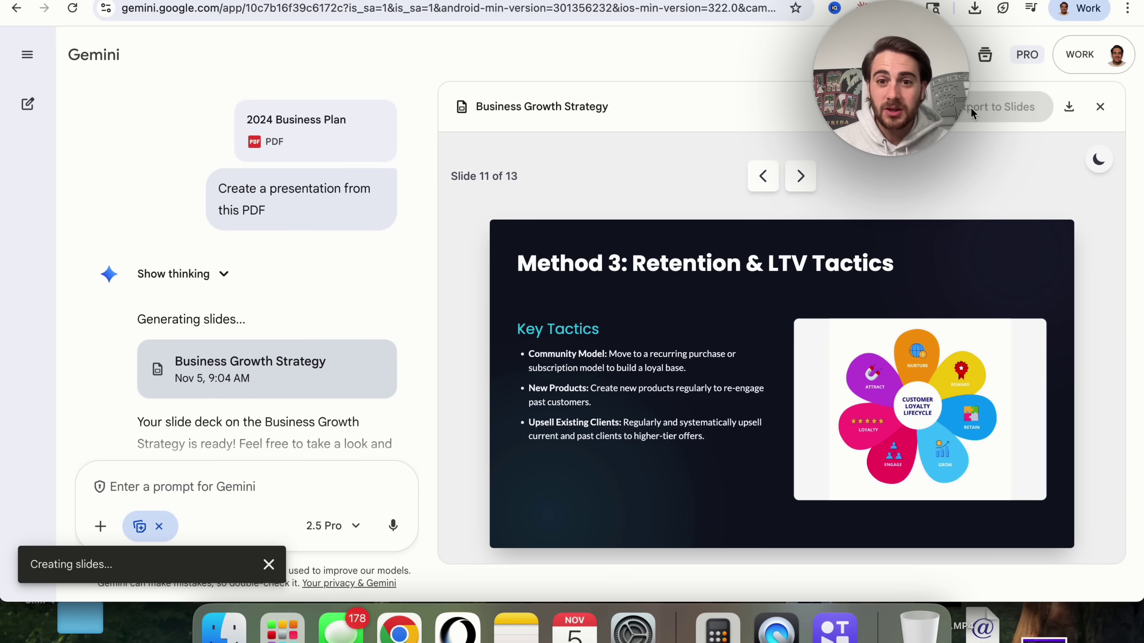
# Open the exported deck in Slides, select the Core Philosophy slide, and show the Gemini panel
pyautogui.click(218, 564)
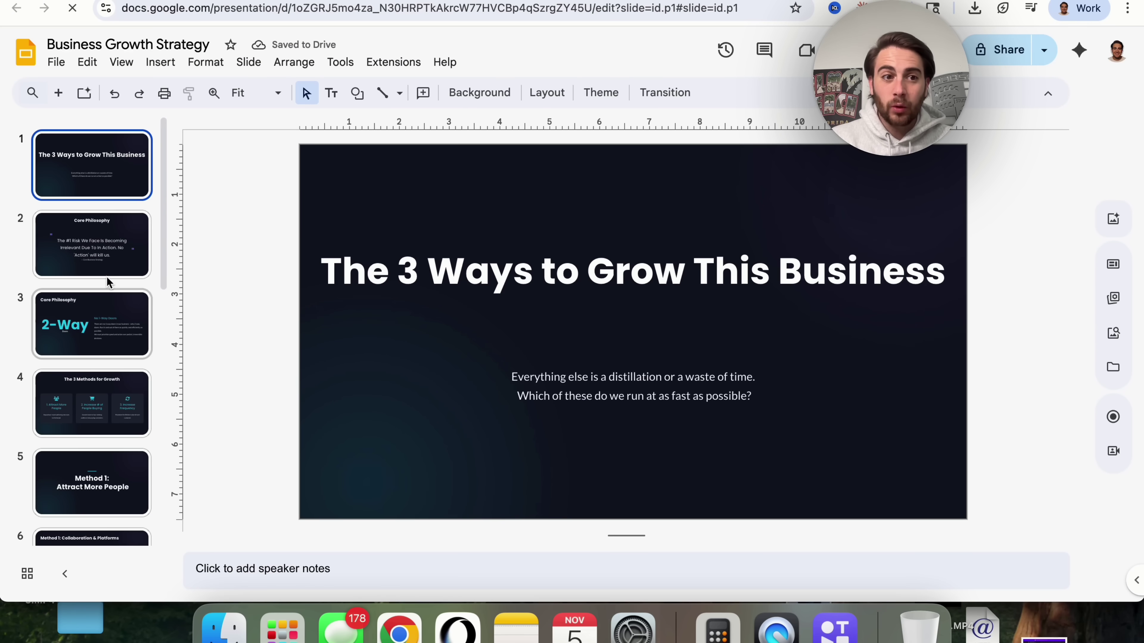
pyautogui.click(90, 252)
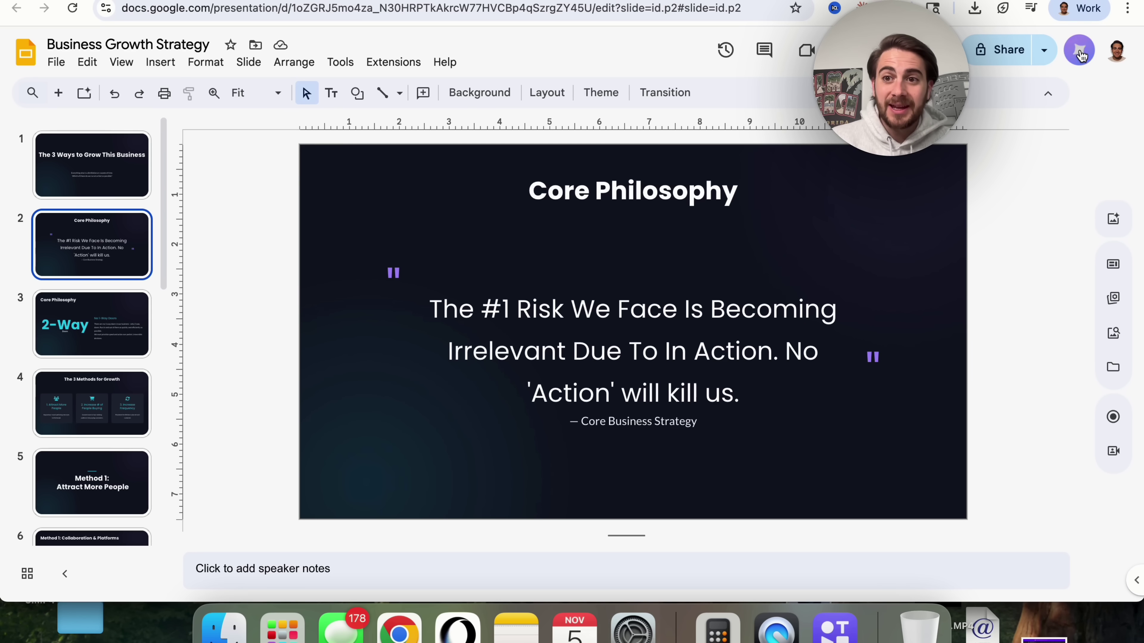
pyautogui.click(1079, 50)
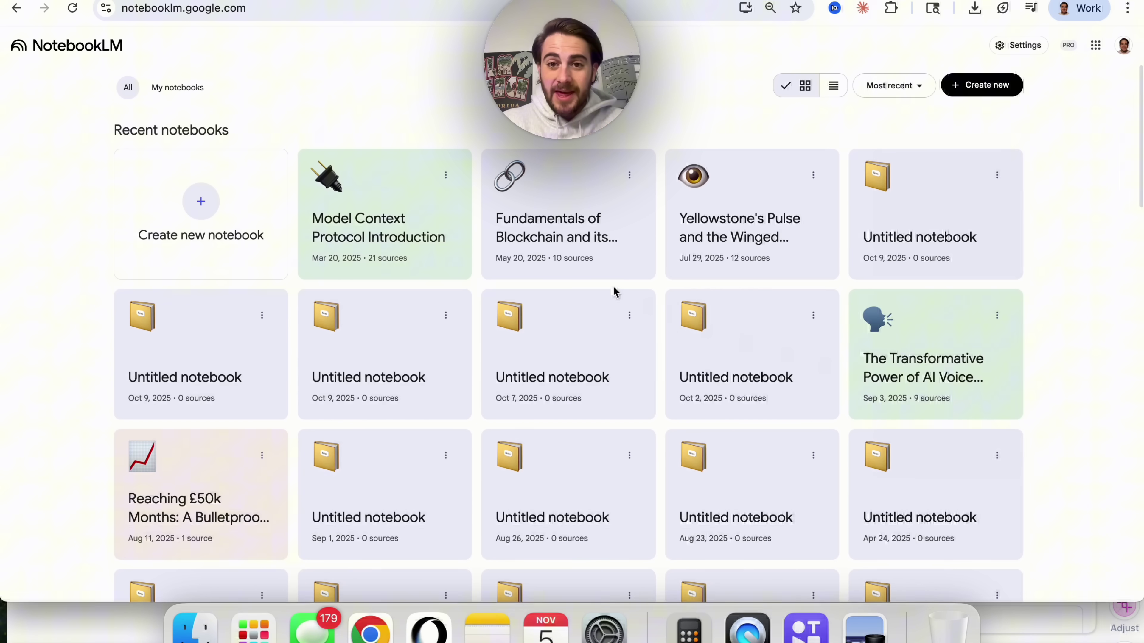
# Open the Model Context Protocol Introduction notebook and choose a Custom conversational goal in chat settings
pyautogui.click(390, 212)
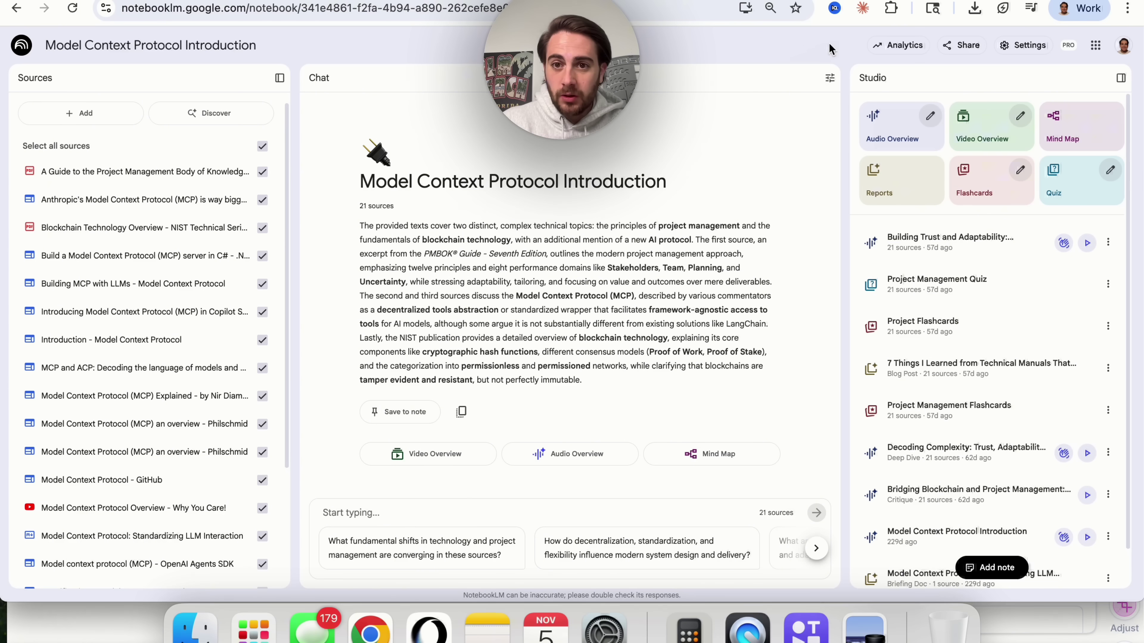
pyautogui.click(828, 80)
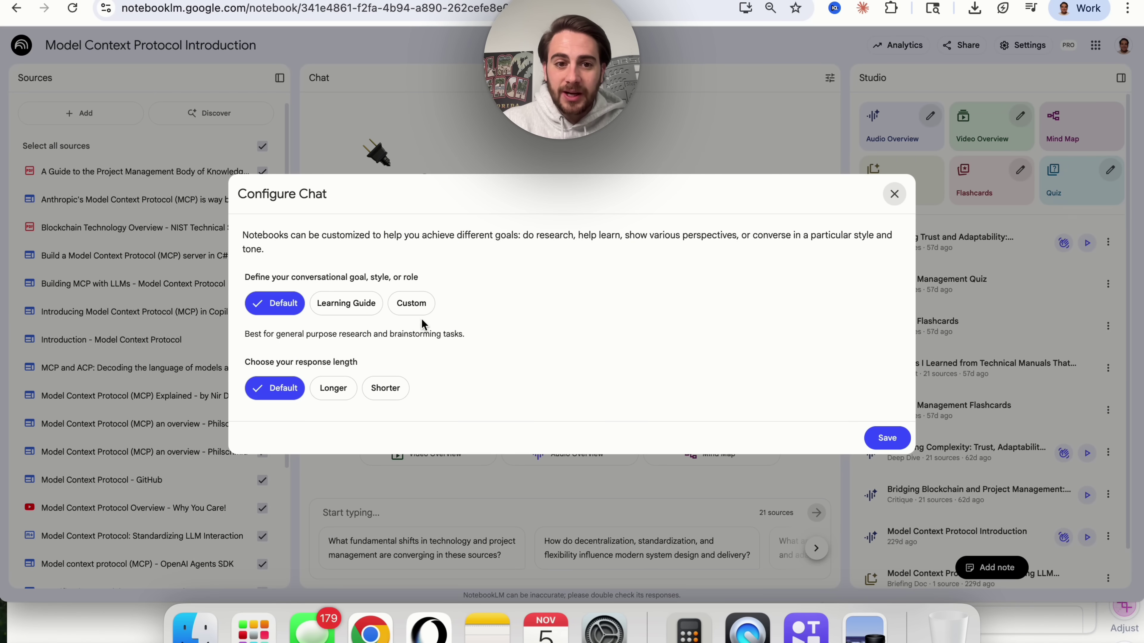
pyautogui.click(411, 303)
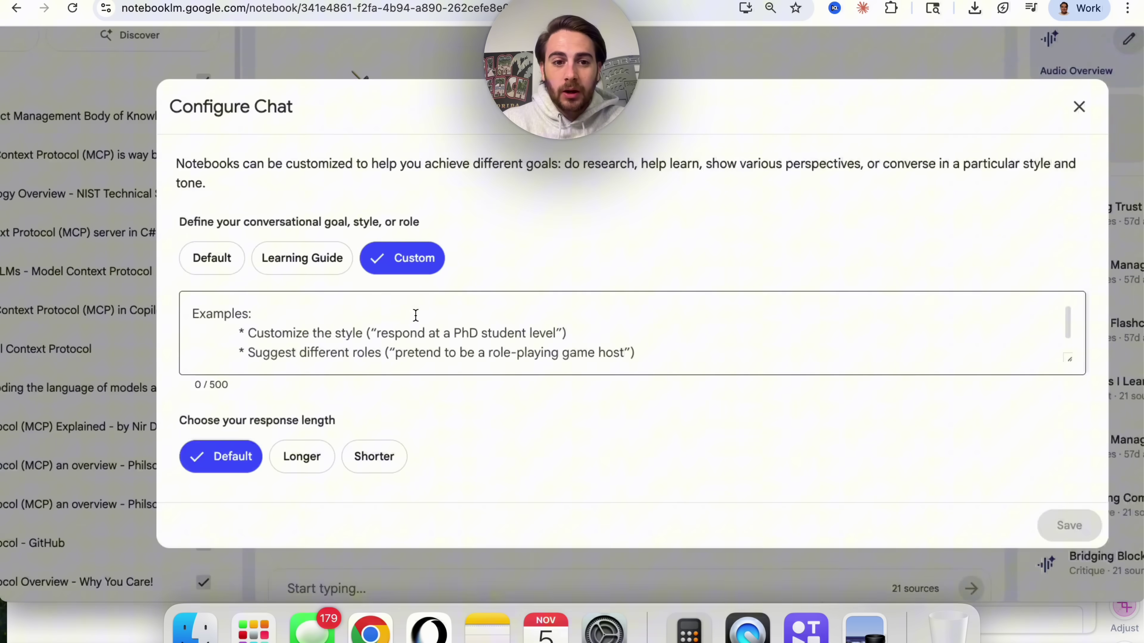
pyautogui.scroll(5, 415, 315)
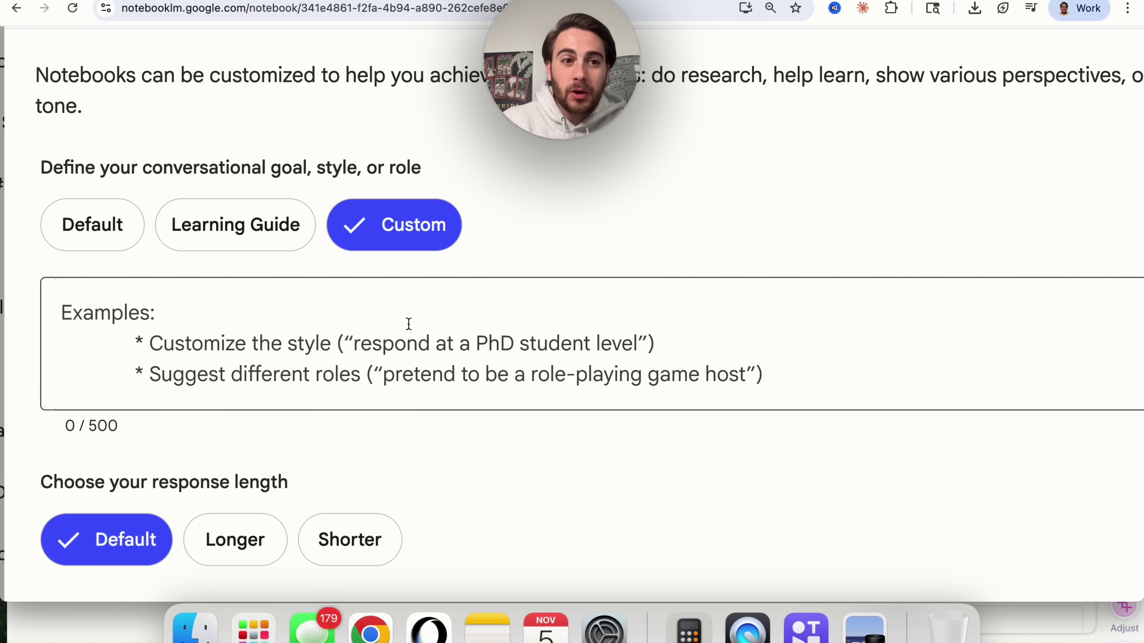
pyautogui.scroll(-4, 408, 324)
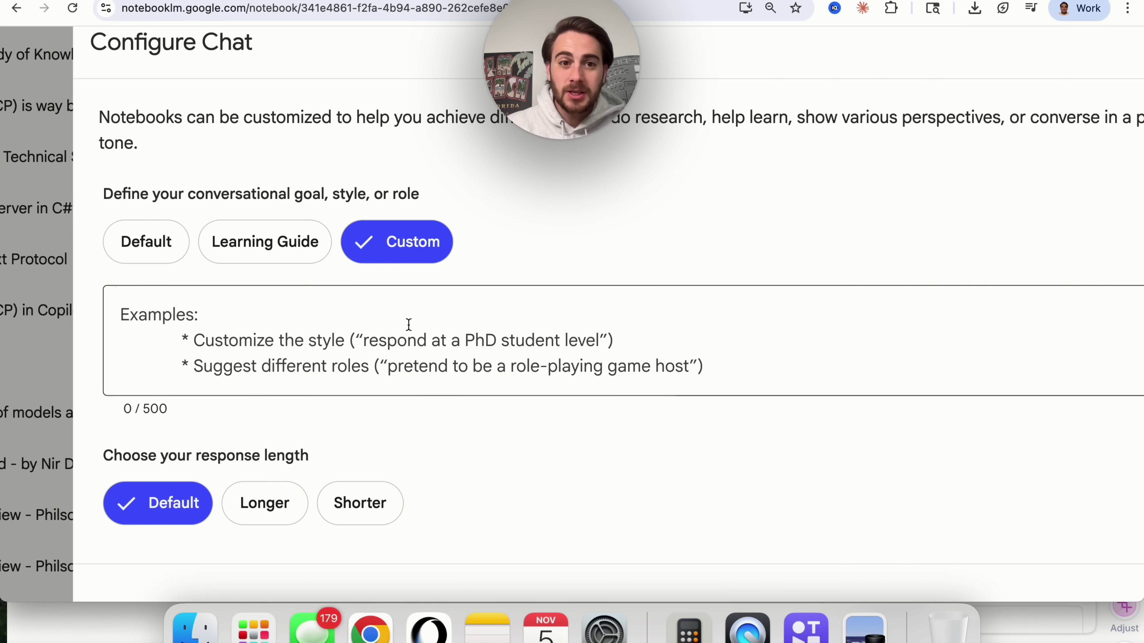
pyautogui.tripleClick(399, 127)
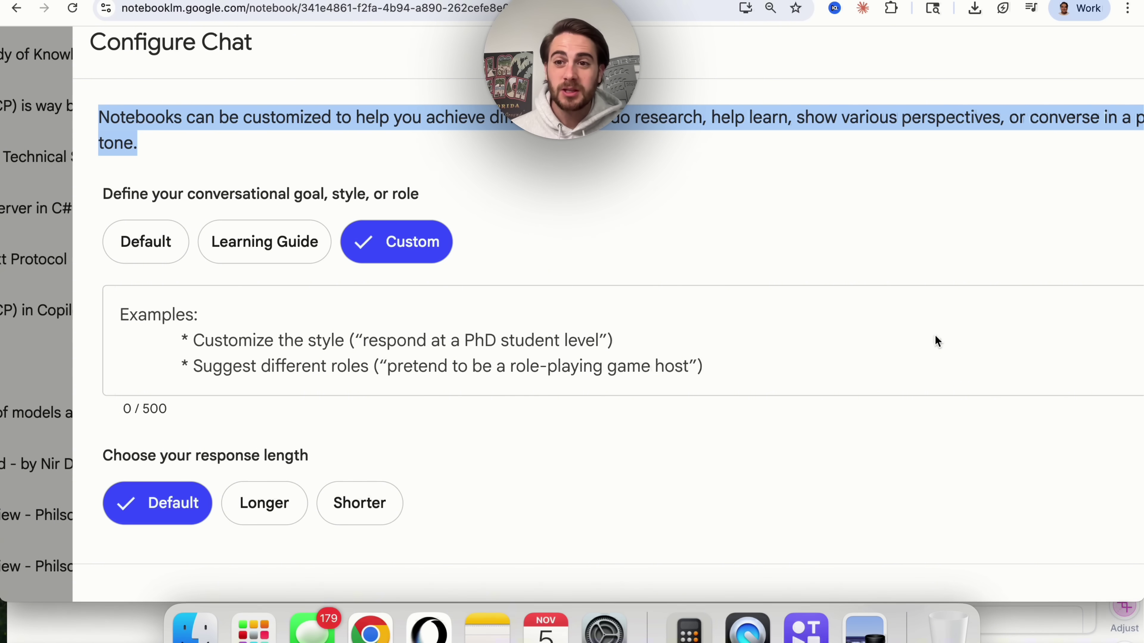
pyautogui.hscroll(3, 797, 146)
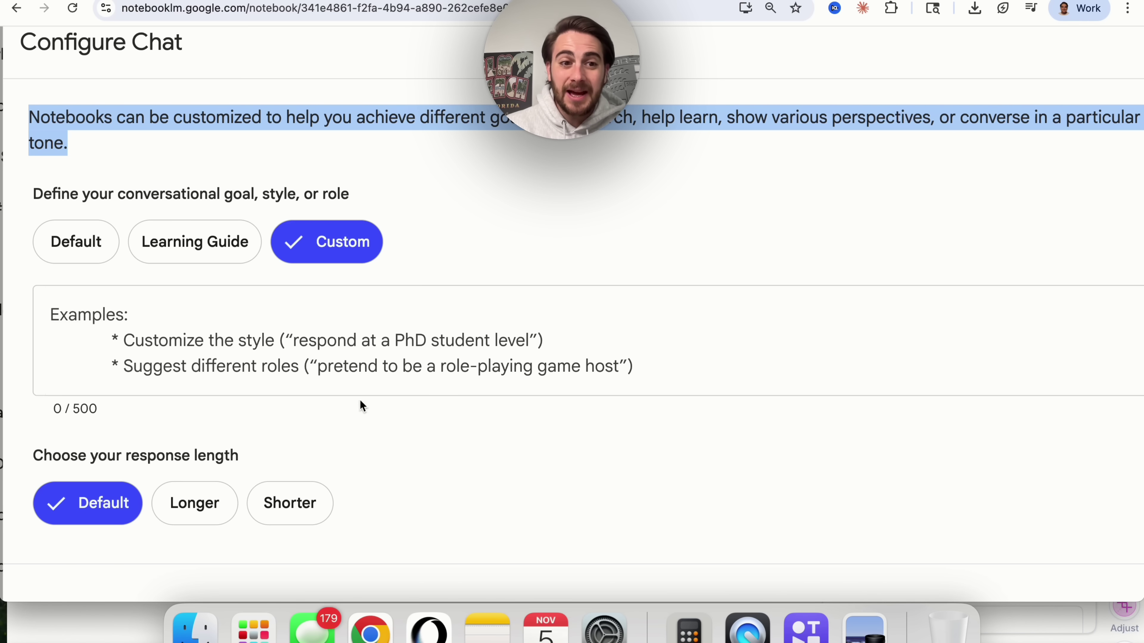
# Start writing custom chat instructions and set the response length to Longer
pyautogui.click(307, 354)
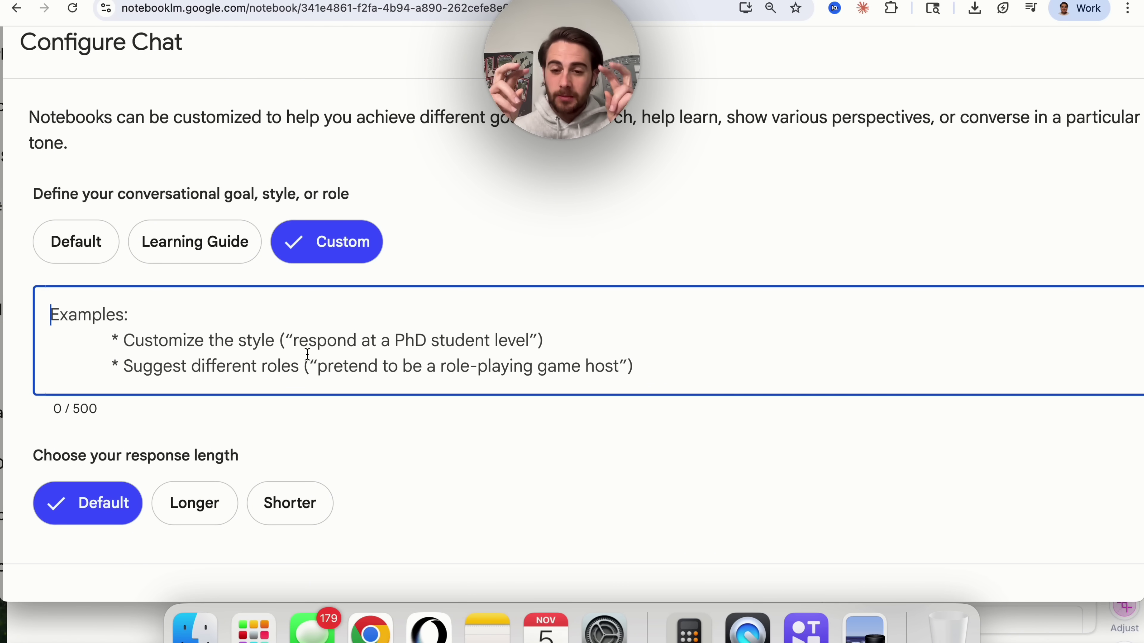
pyautogui.scroll(-5, 309, 218)
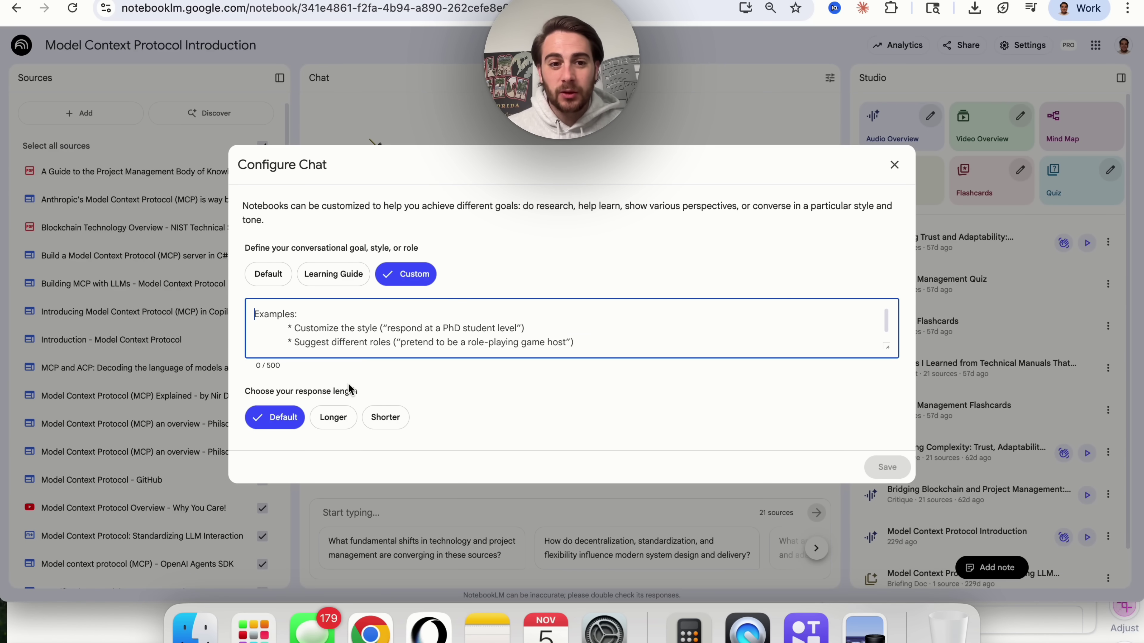
pyautogui.click(332, 418)
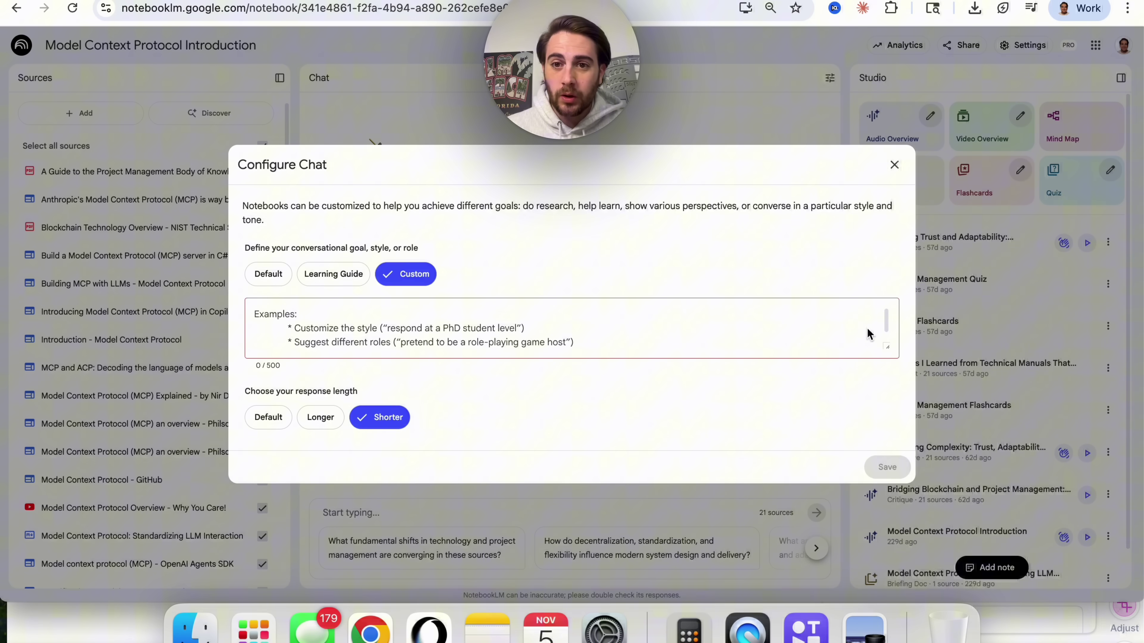
# Discard the chat settings, then browse Video Overview formats and visual styles and enter its focus box
pyautogui.click(894, 165)
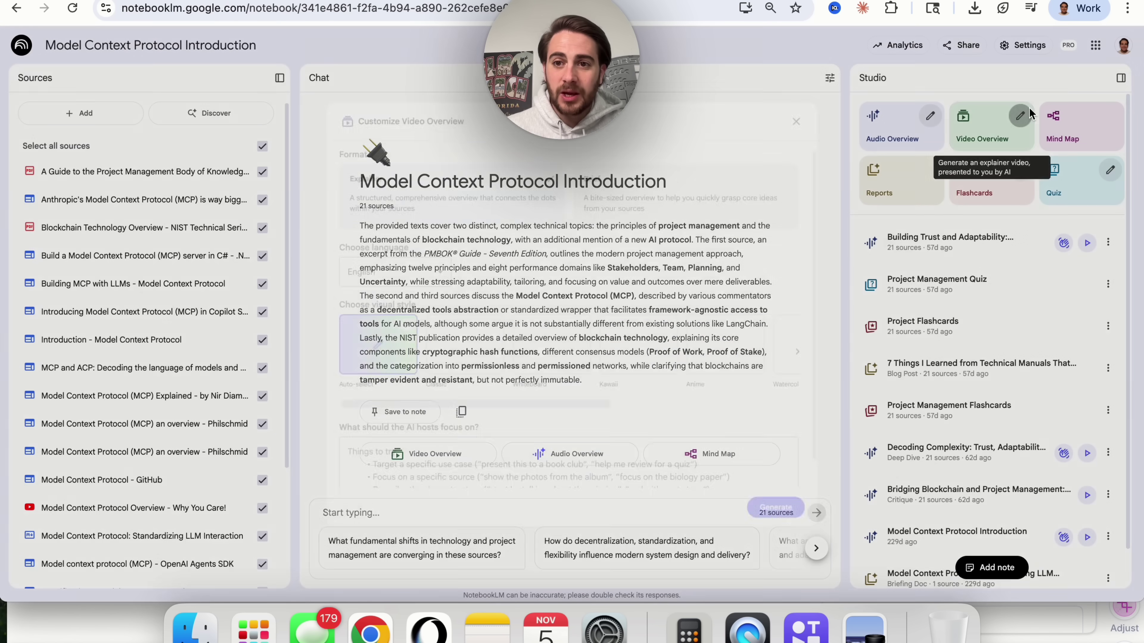
pyautogui.click(1020, 116)
pyautogui.scroll(-1, 588, 352)
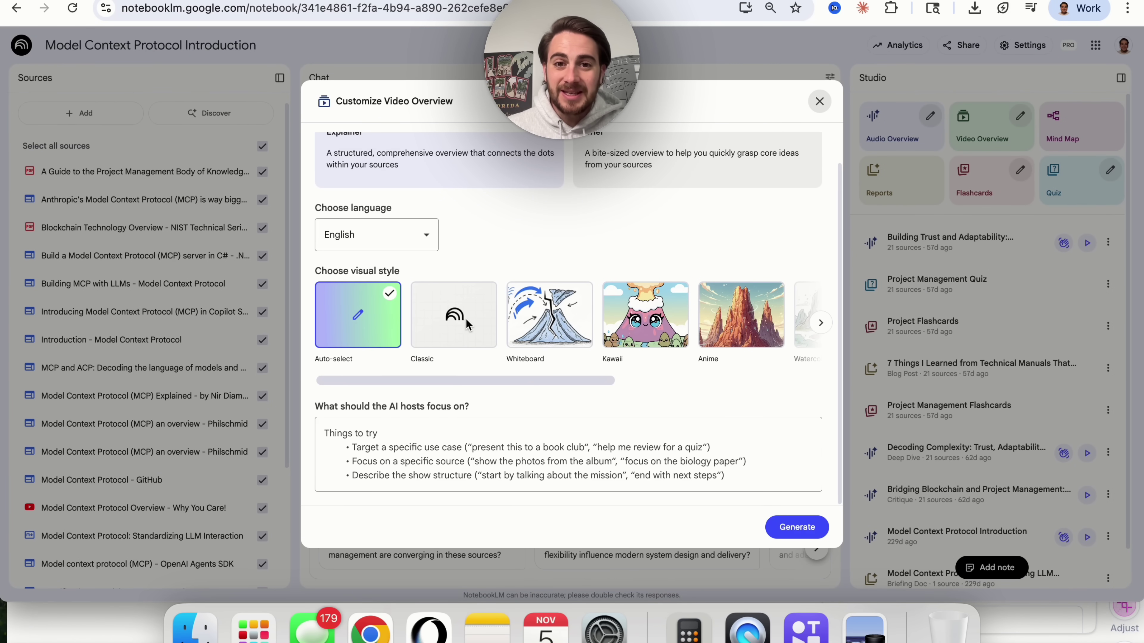
pyautogui.scroll(1, 467, 325)
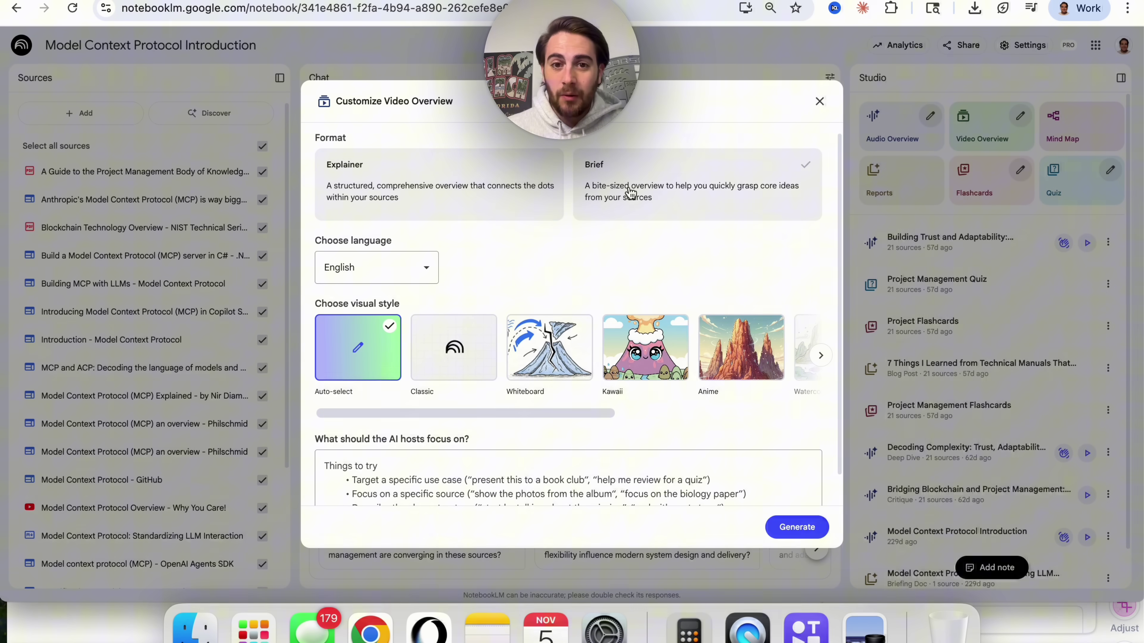
pyautogui.scroll(-1, 518, 355)
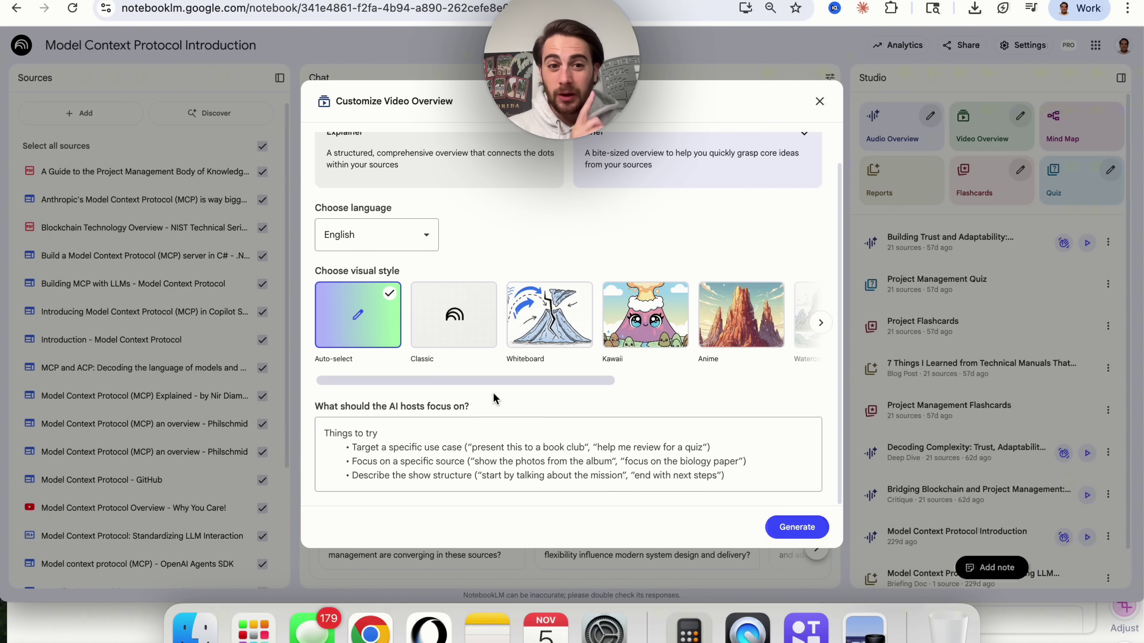
pyautogui.hscroll(5, 490, 342)
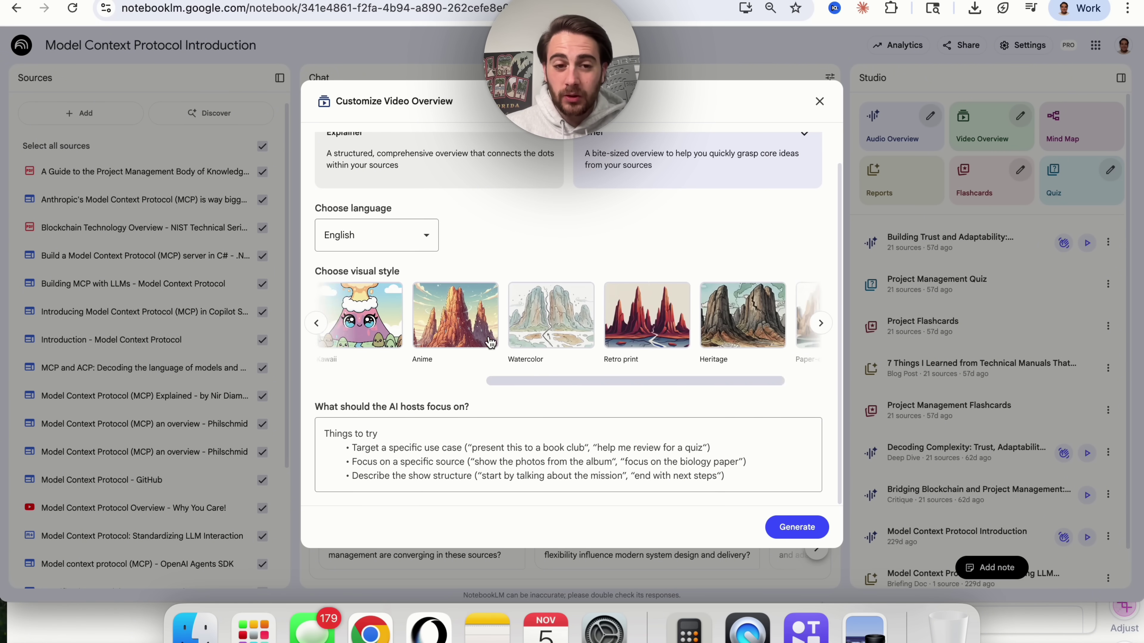
pyautogui.hscroll(-5, 490, 343)
pyautogui.click(398, 449)
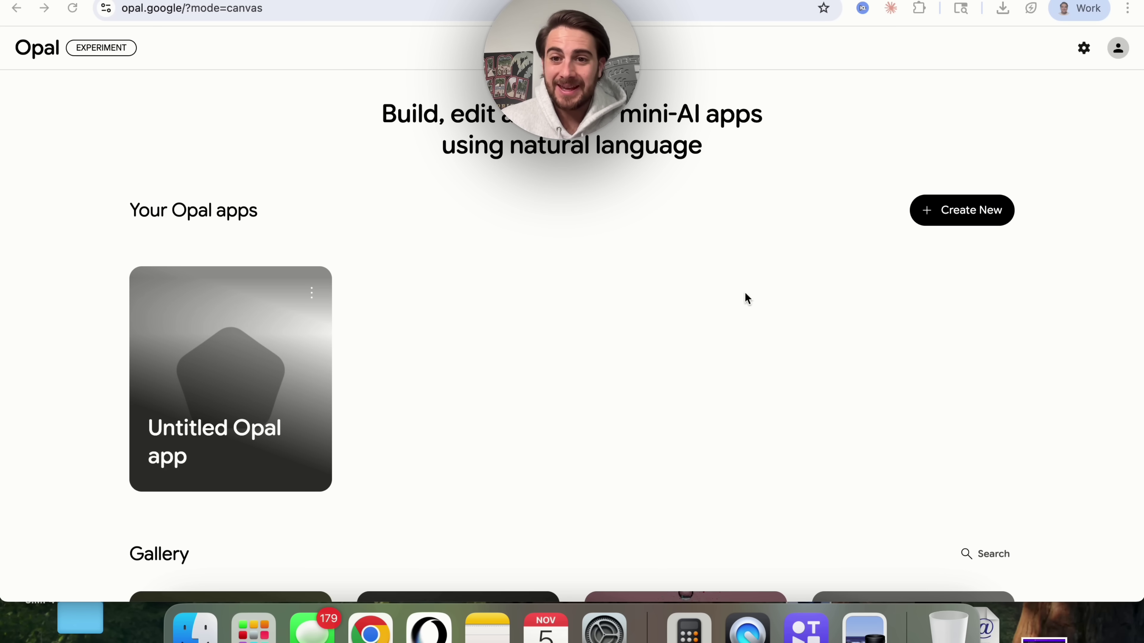
# Open the Untitled Opal app, show its console, and add User Input, Generate and Output steps
pyautogui.click(221, 333)
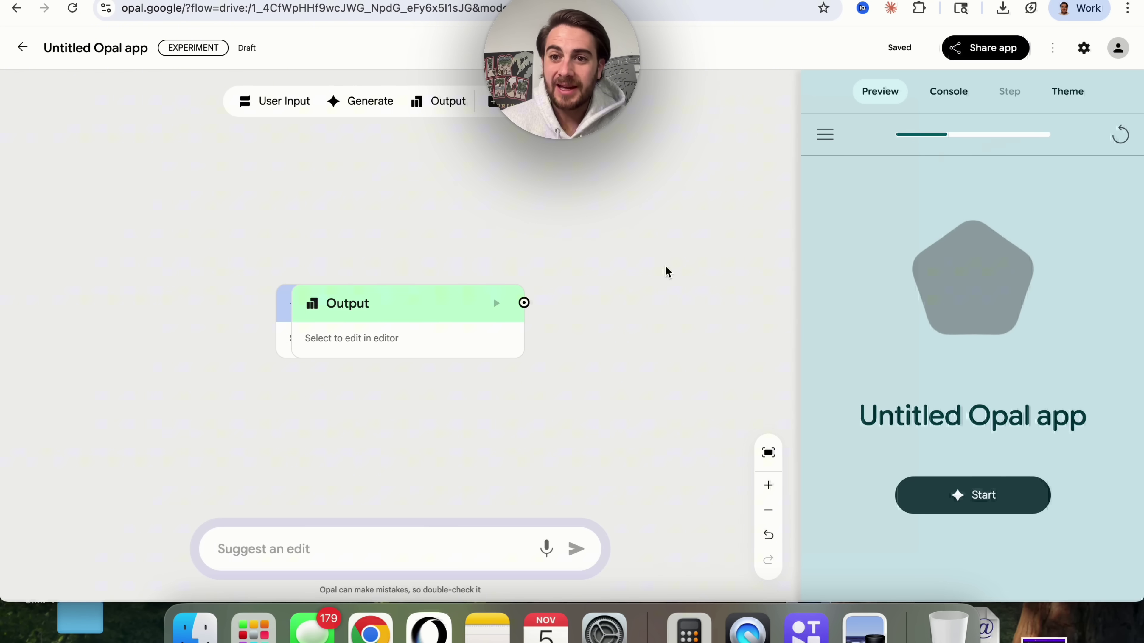
pyautogui.click(956, 94)
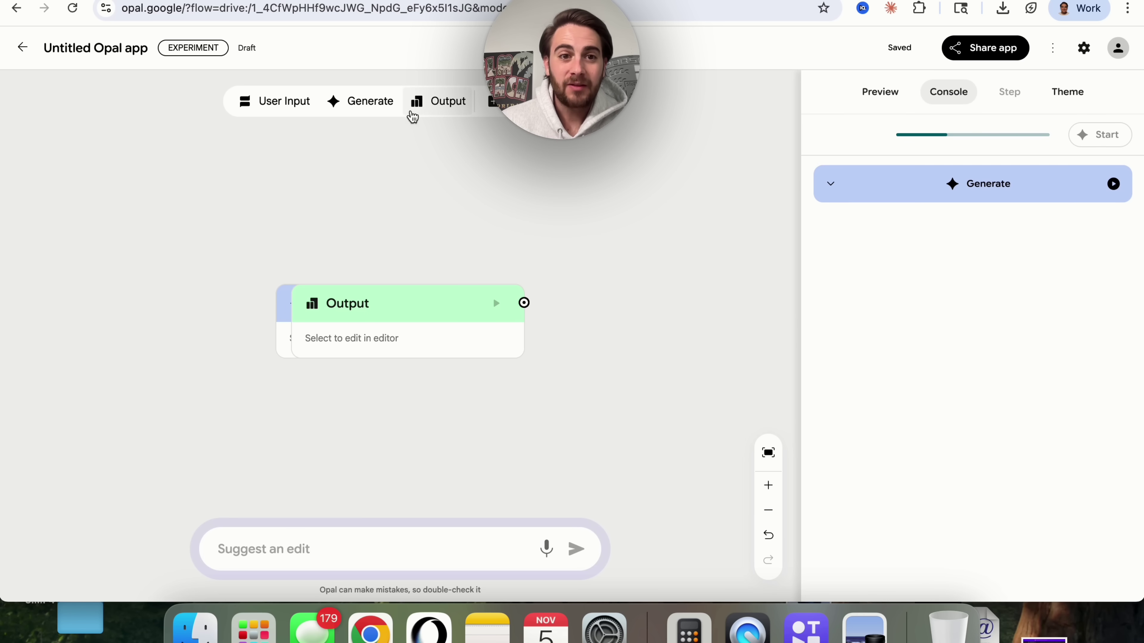
pyautogui.click(292, 111)
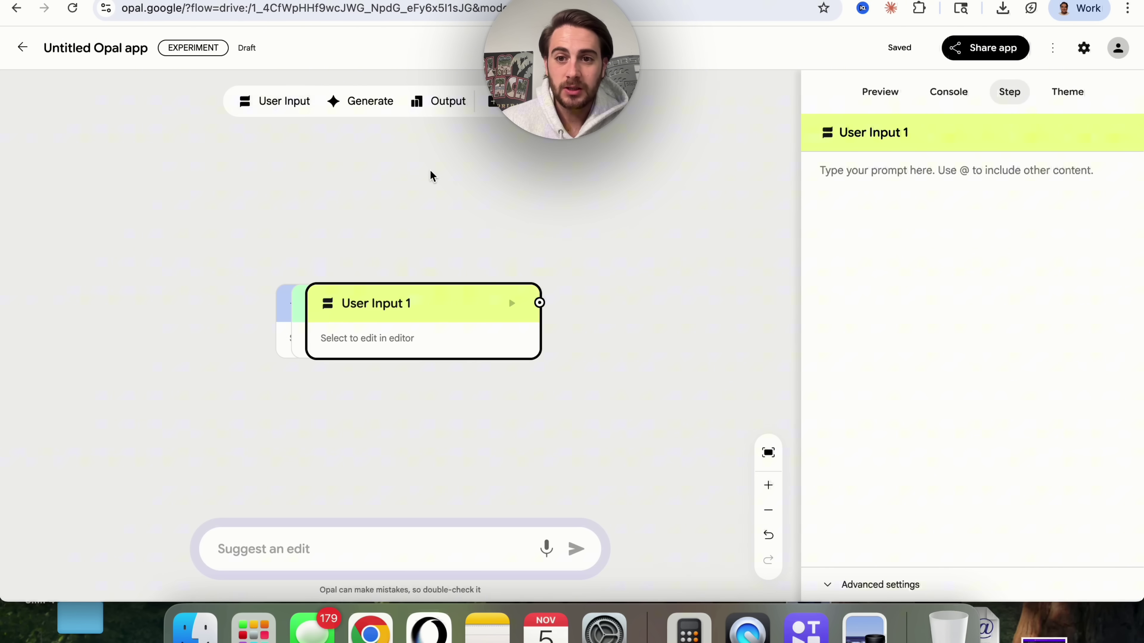
pyautogui.click(367, 102)
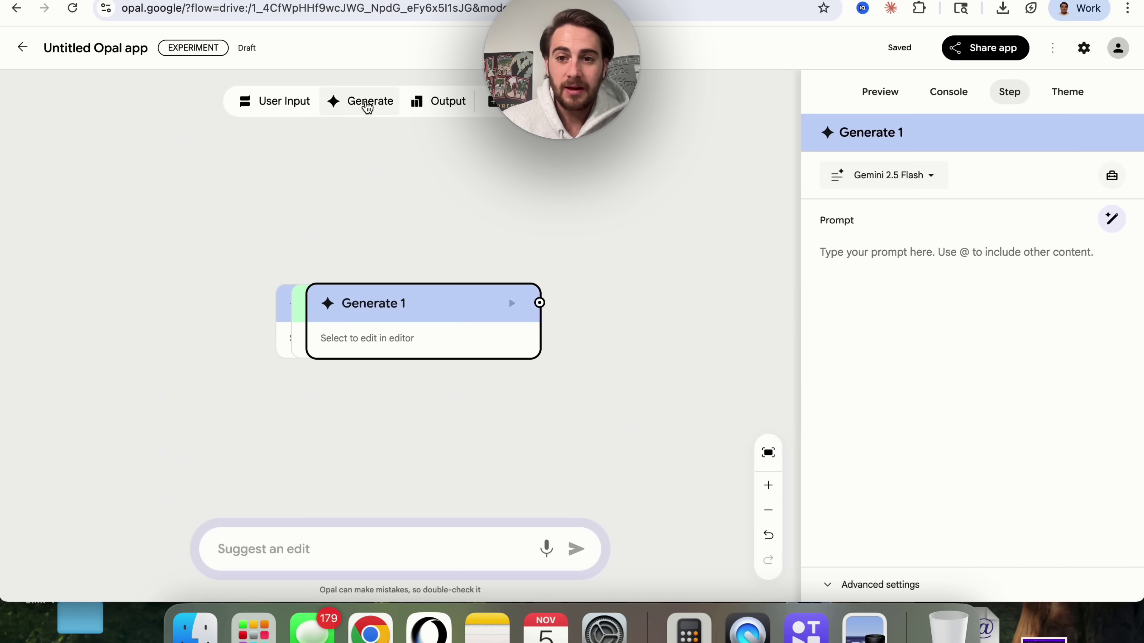
pyautogui.click(429, 103)
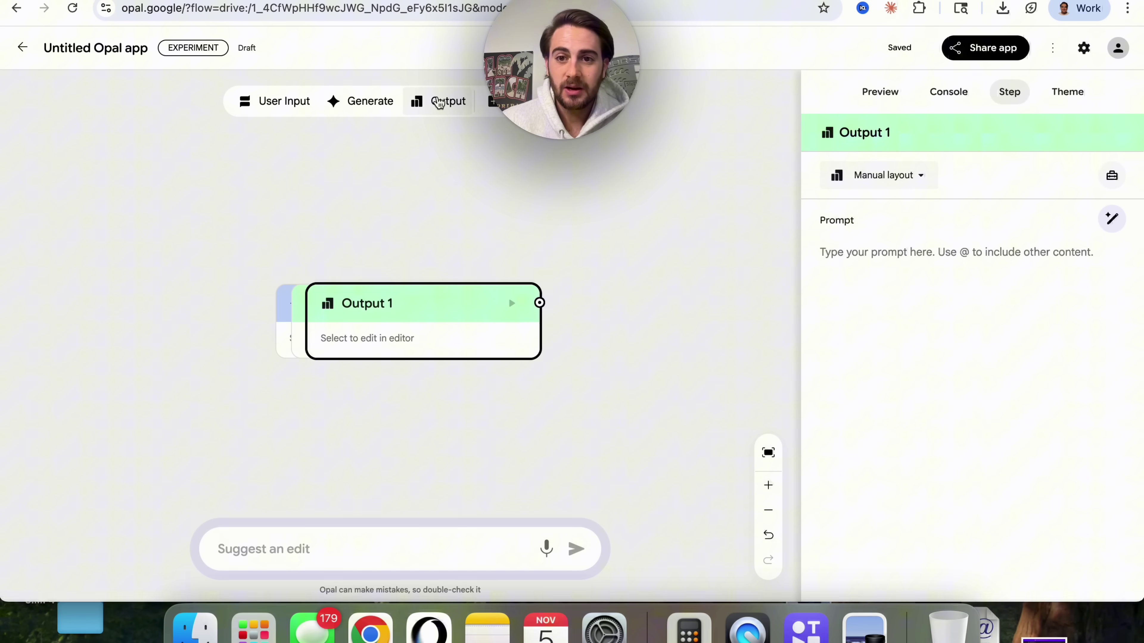
# Look at the asset types list, close it, and return to the Opal home page
pyautogui.click(492, 102)
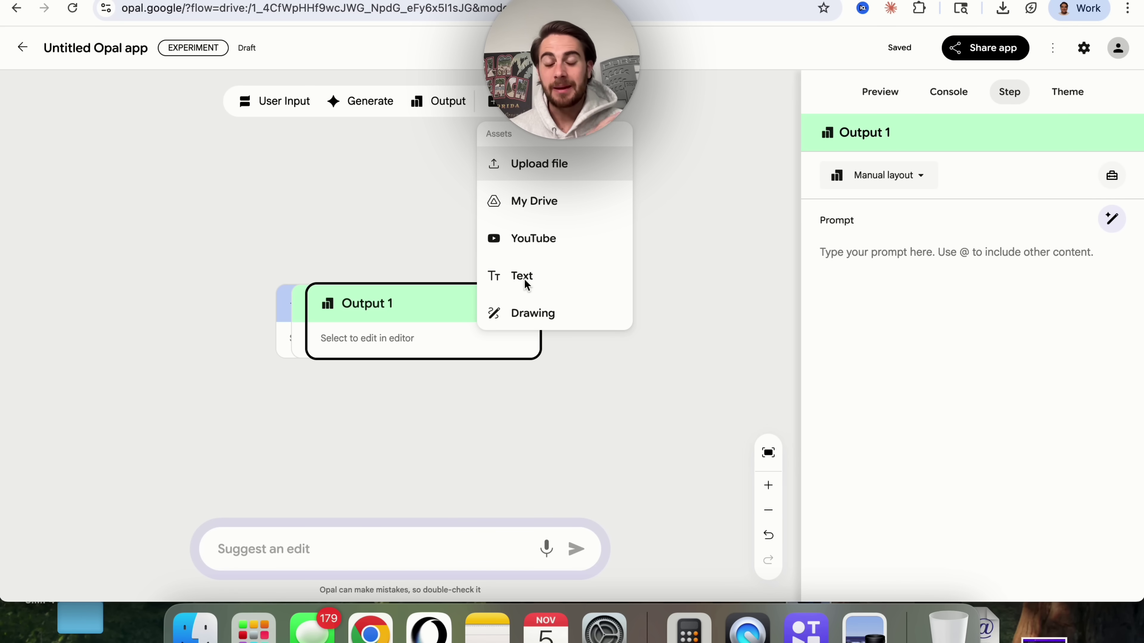
pyautogui.click(23, 47)
pyautogui.click(23, 47)
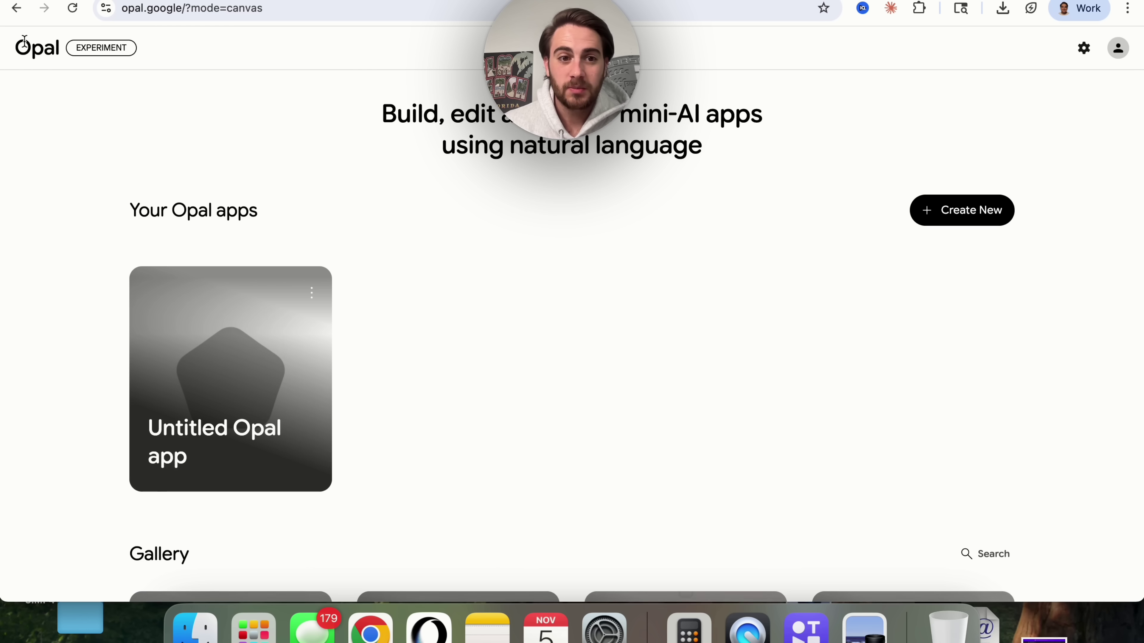
# Create a new Opal app from the prompt 'thumbnail generator', fixing the typo before submitting
pyautogui.click(991, 219)
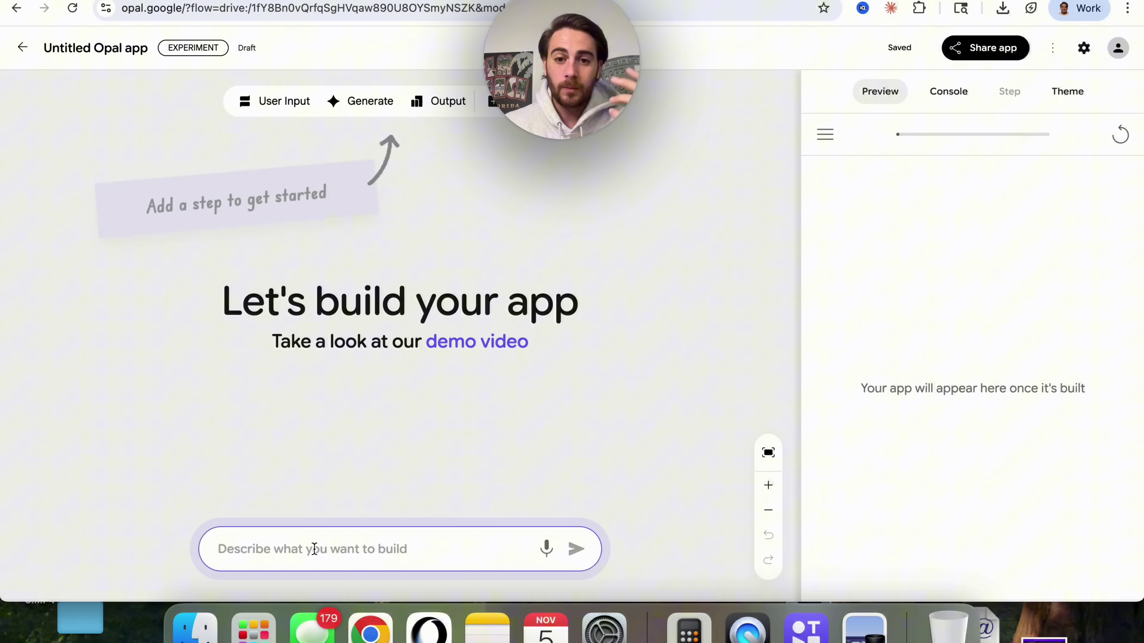
pyautogui.write('thumbnail geneart')
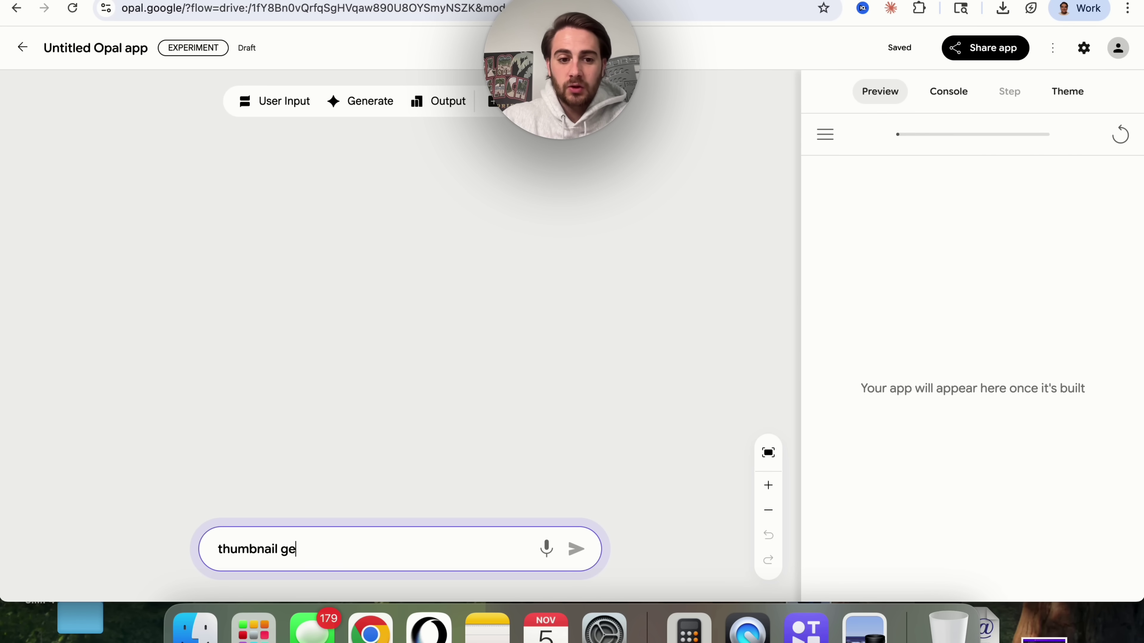
pyautogui.press('BackSpace')
pyautogui.press('BackSpace')
pyautogui.press('BackSpace')
pyautogui.write('rator')
pyautogui.hotkey('shift', 'alt', 'Left')
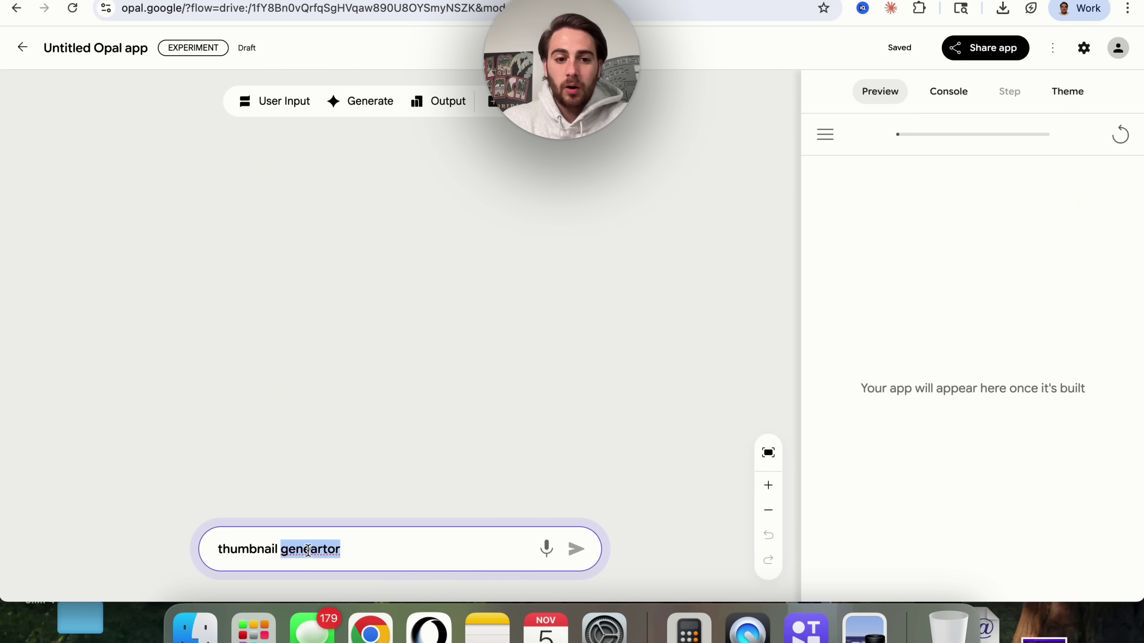
pyautogui.write('generator')
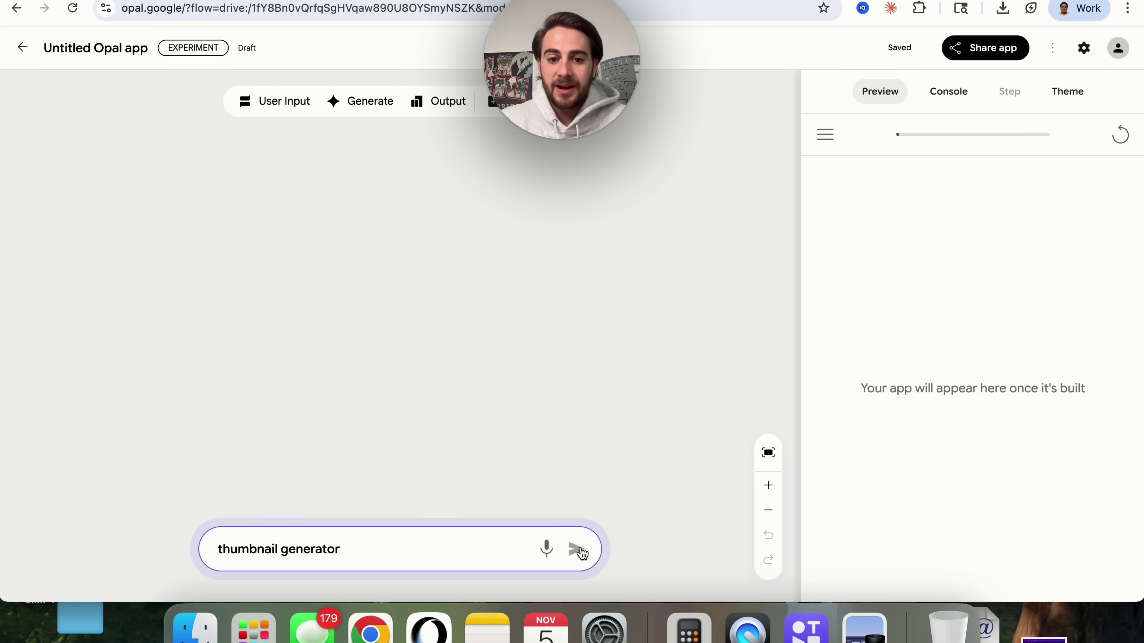
pyautogui.click(578, 550)
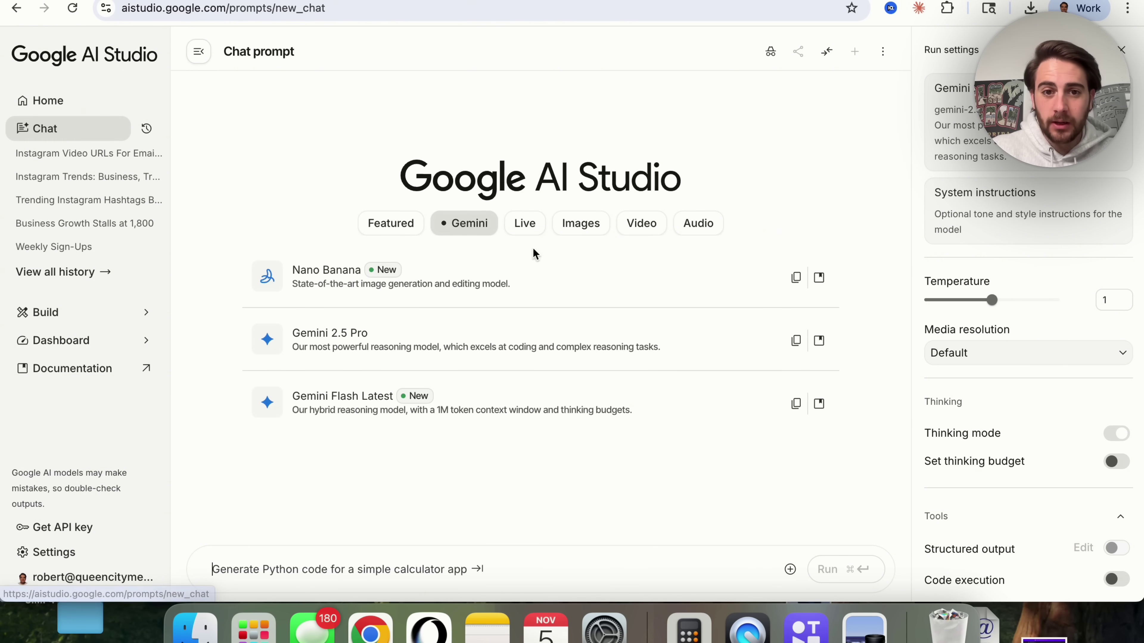
# Run an Imagen 4 Ultra prompt for a C8 Corvette YouTube thumbnail captioned 'C8 Corvette Overview'
pyautogui.click(585, 225)
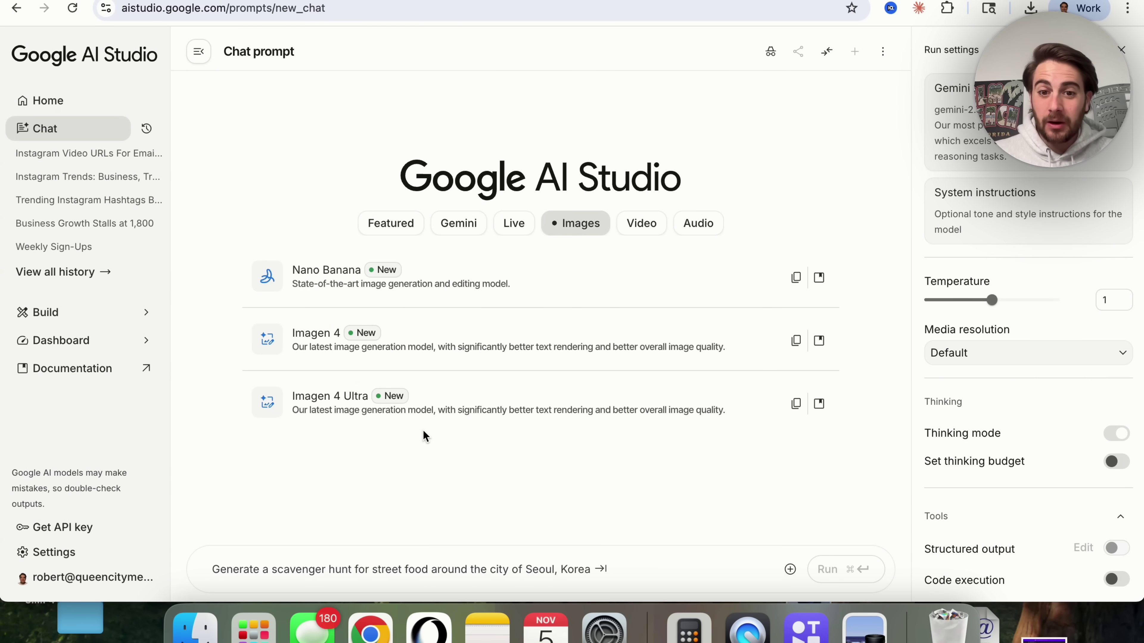
pyautogui.click(422, 415)
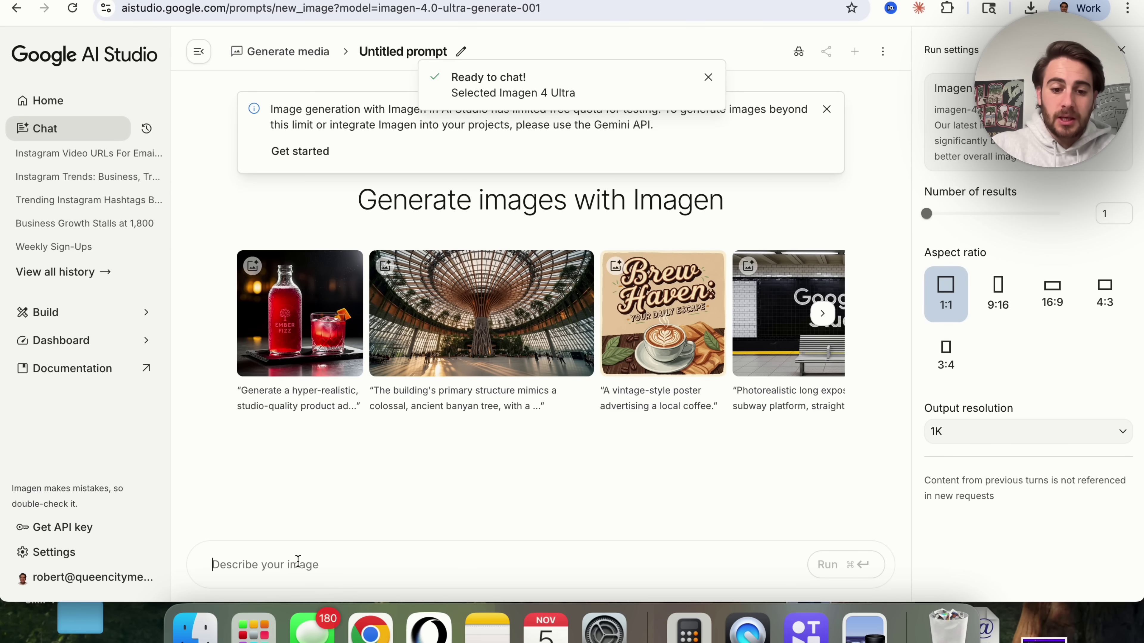
pyautogui.write('I want to ma')
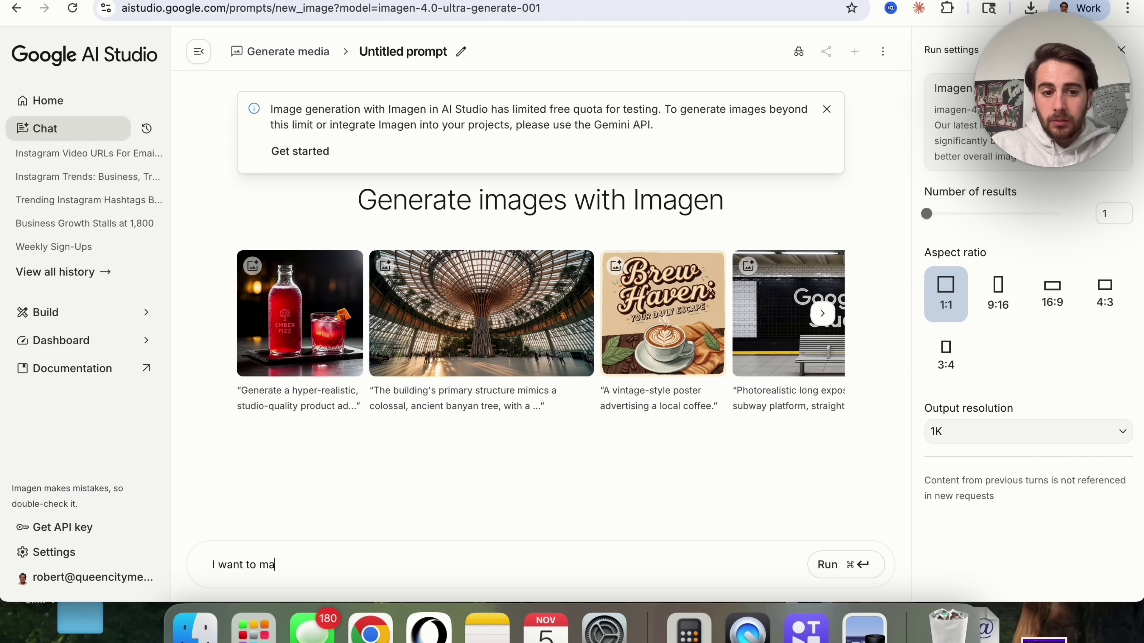
pyautogui.write('kea. thumbnail fo')
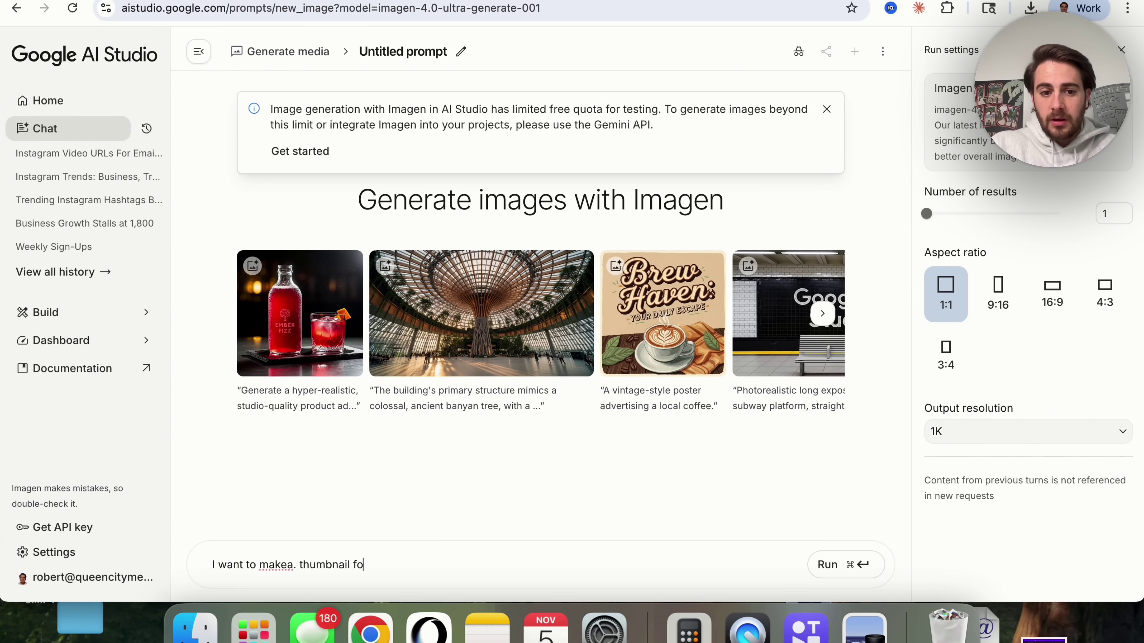
pyautogui.write('r a youtube video ')
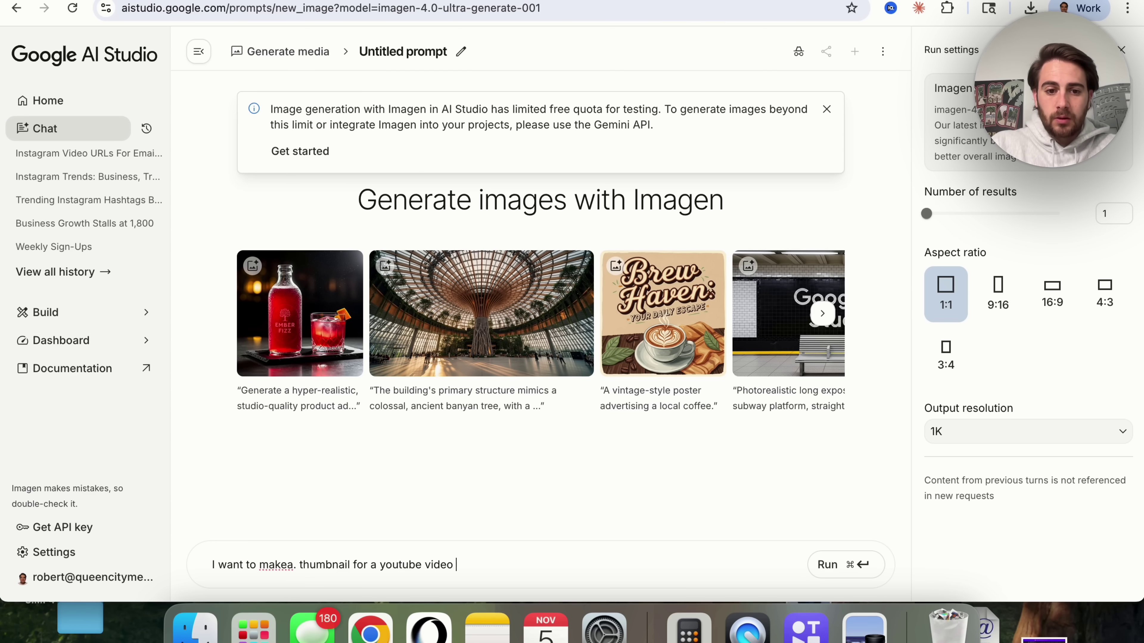
pyautogui.write('about a C8 cor')
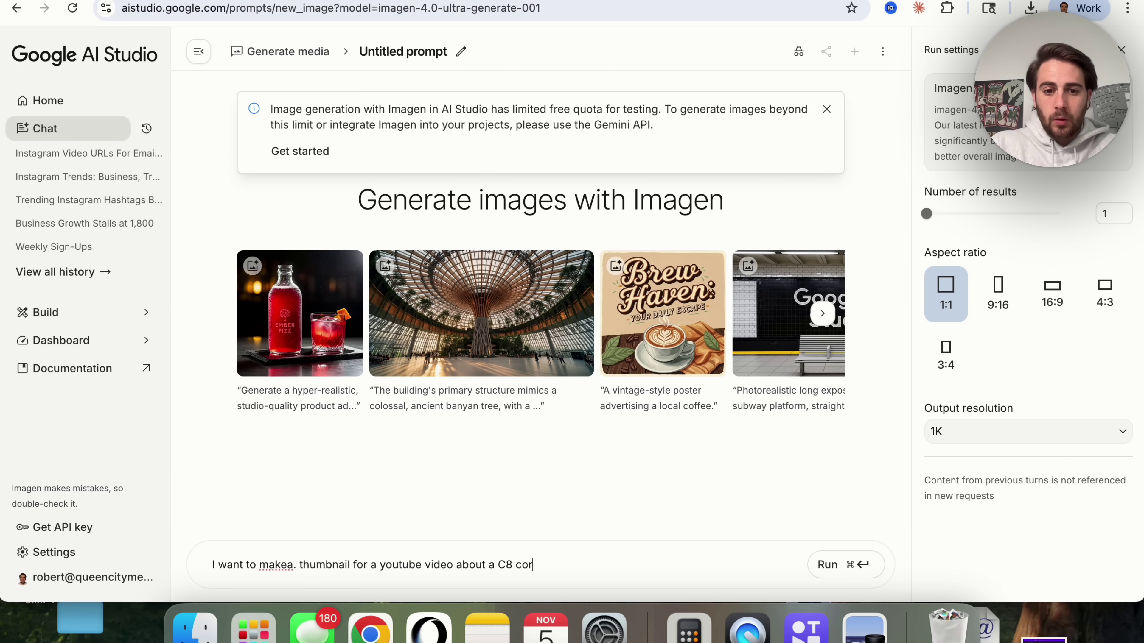
pyautogui.write('vette - put text that s')
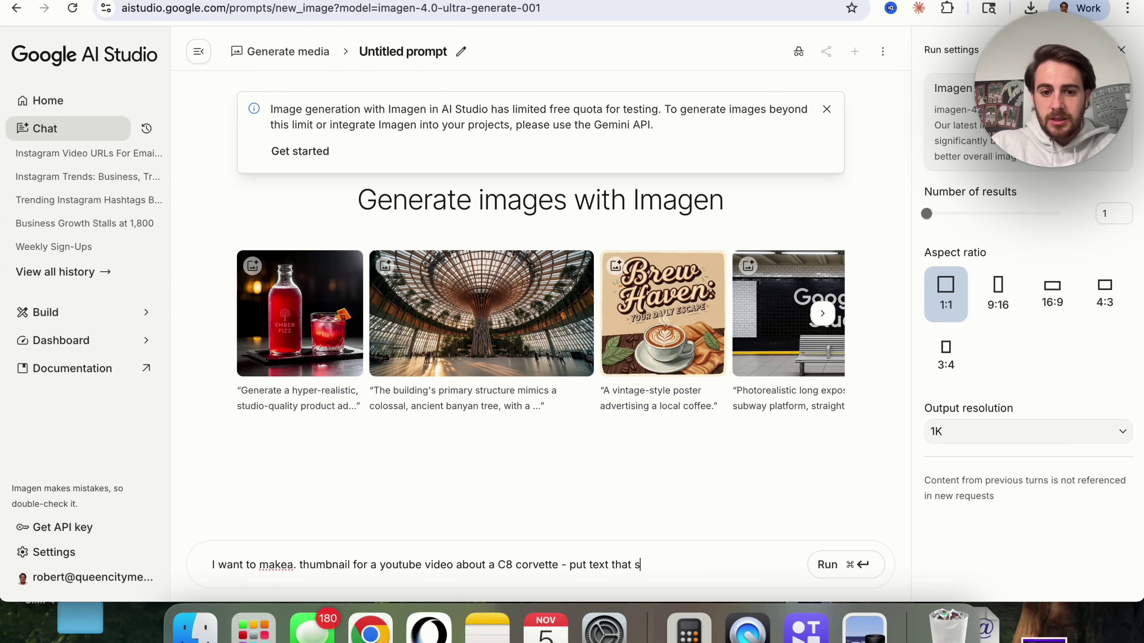
pyautogui.write('ays "C8 C')
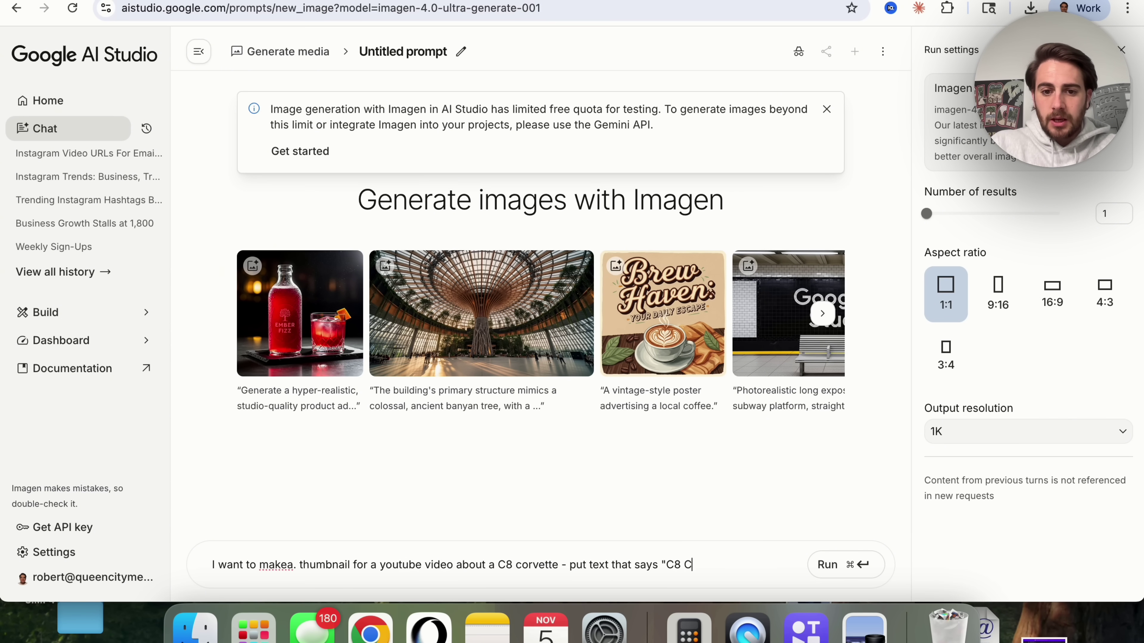
pyautogui.write('orvette Overview"')
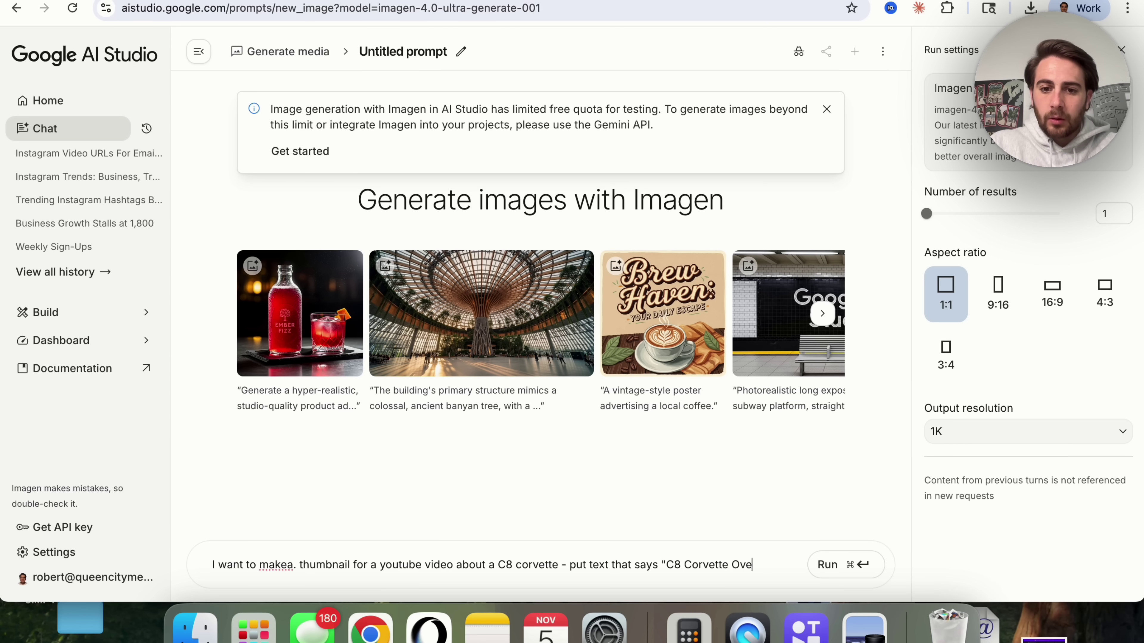
pyautogui.click(288, 563)
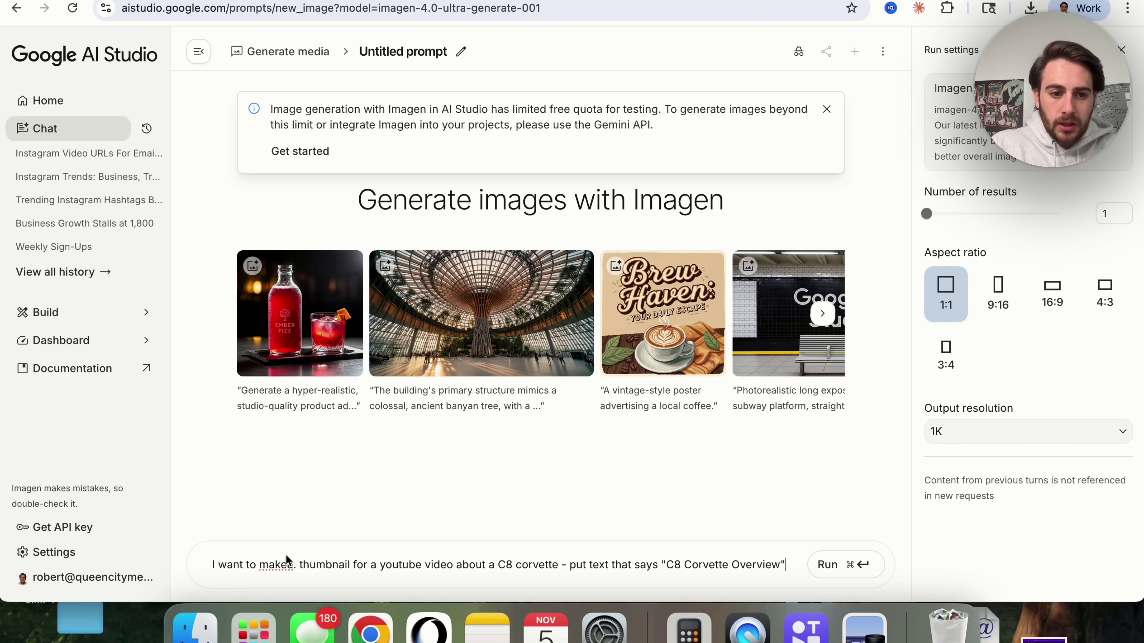
pyautogui.press('Right')
pyautogui.press('Right')
pyautogui.press('BackSpace')
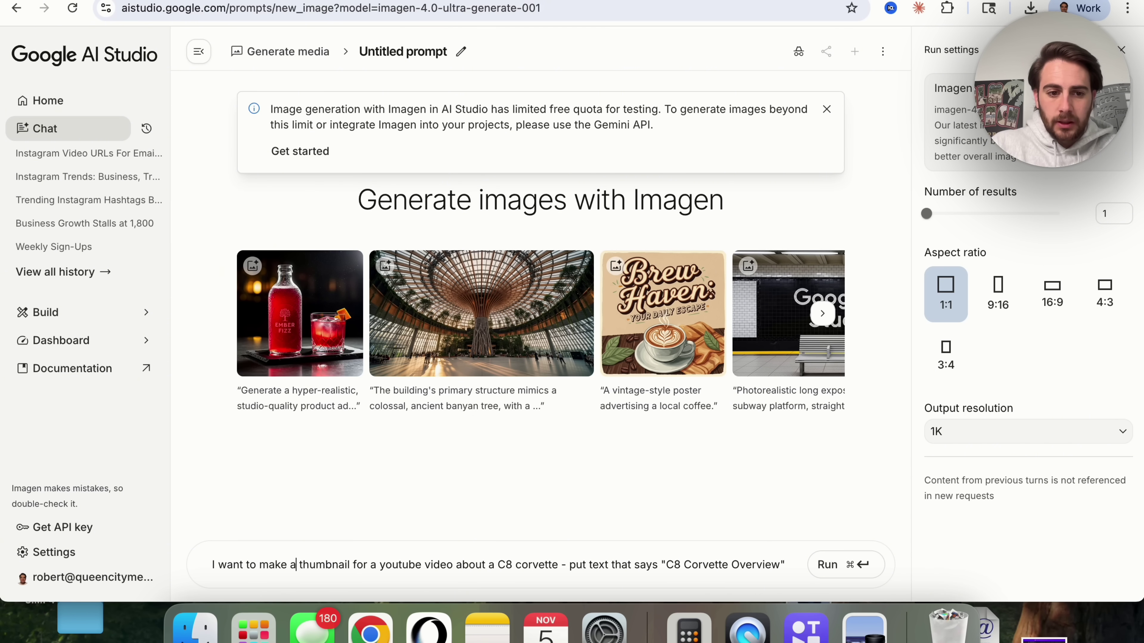
pyautogui.click(851, 564)
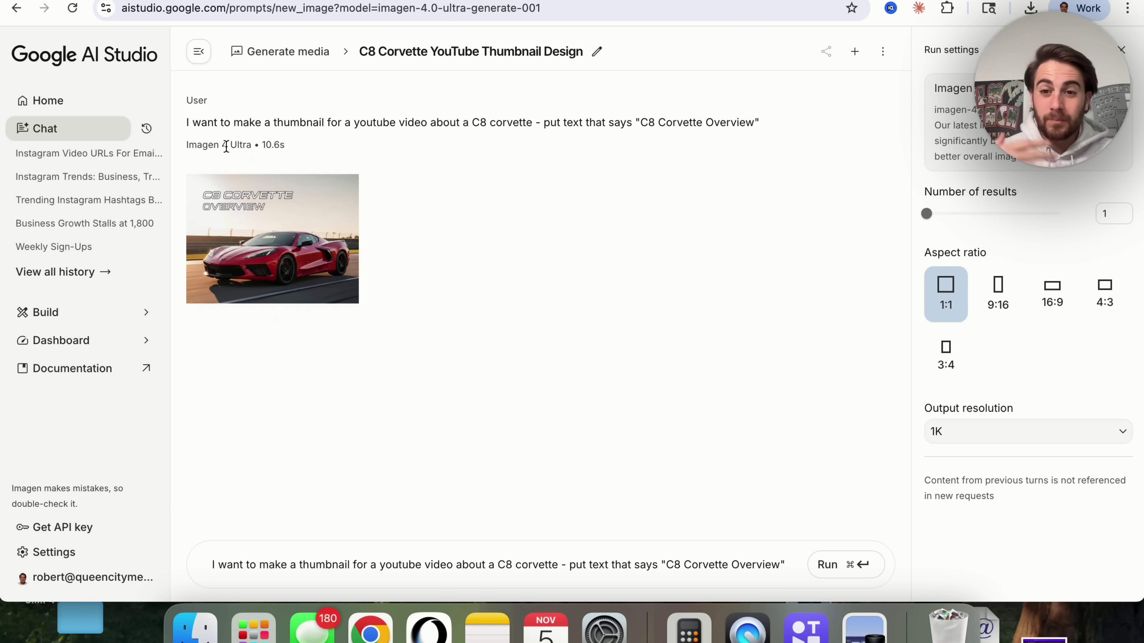
# View the red Corvette thumbnail in Large view, close it, and go to Generate media
pyautogui.moveTo(307, 294)
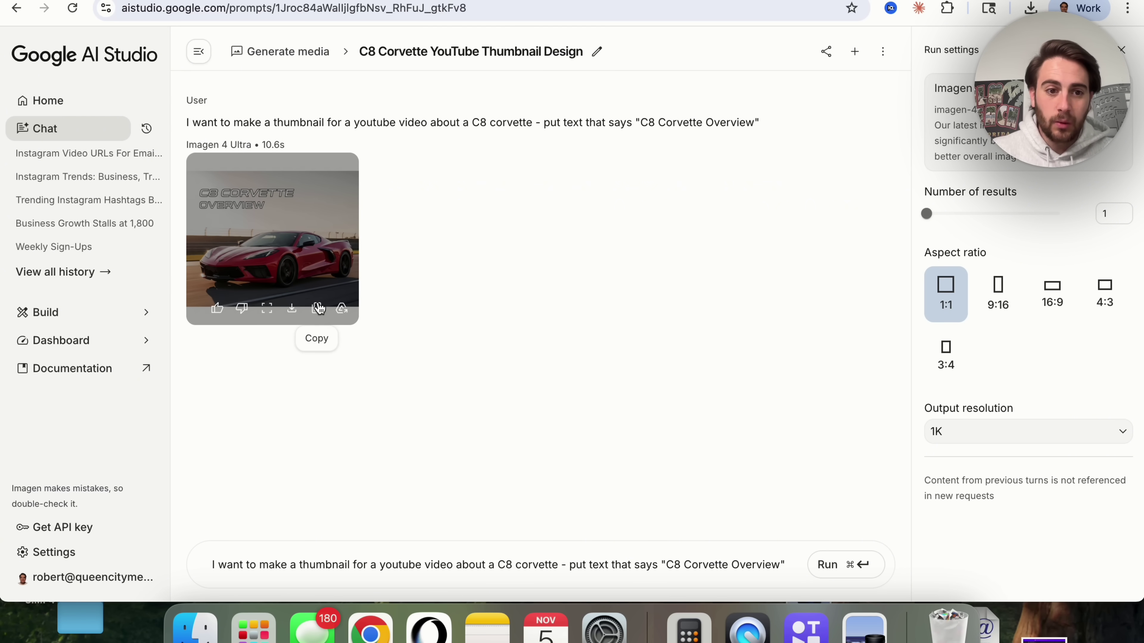
pyautogui.click(267, 310)
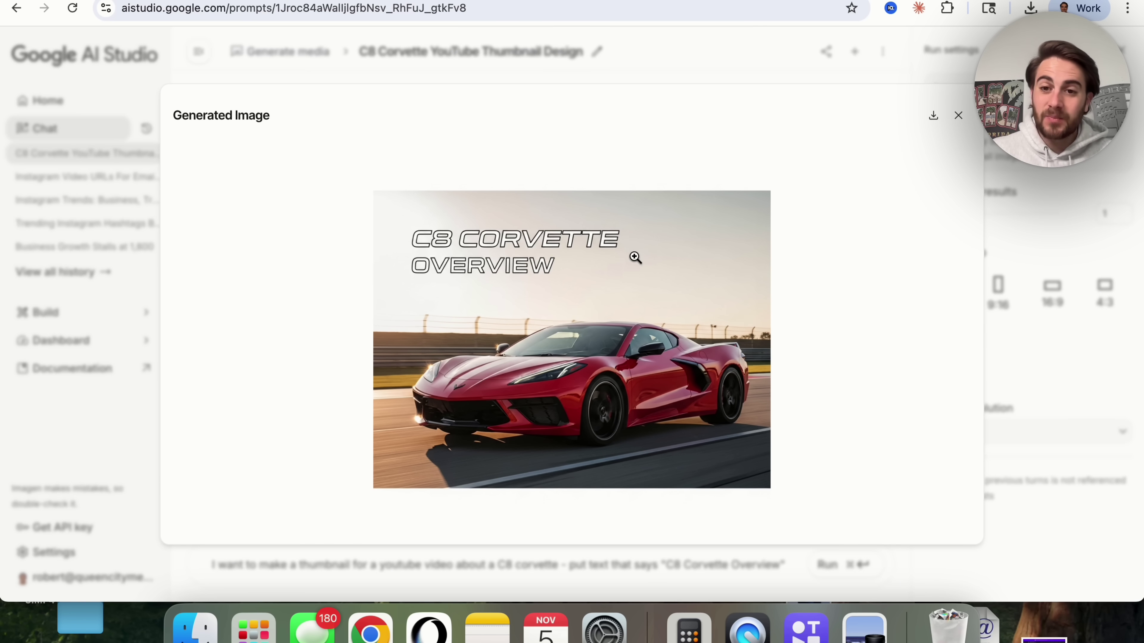
pyautogui.click(712, 53)
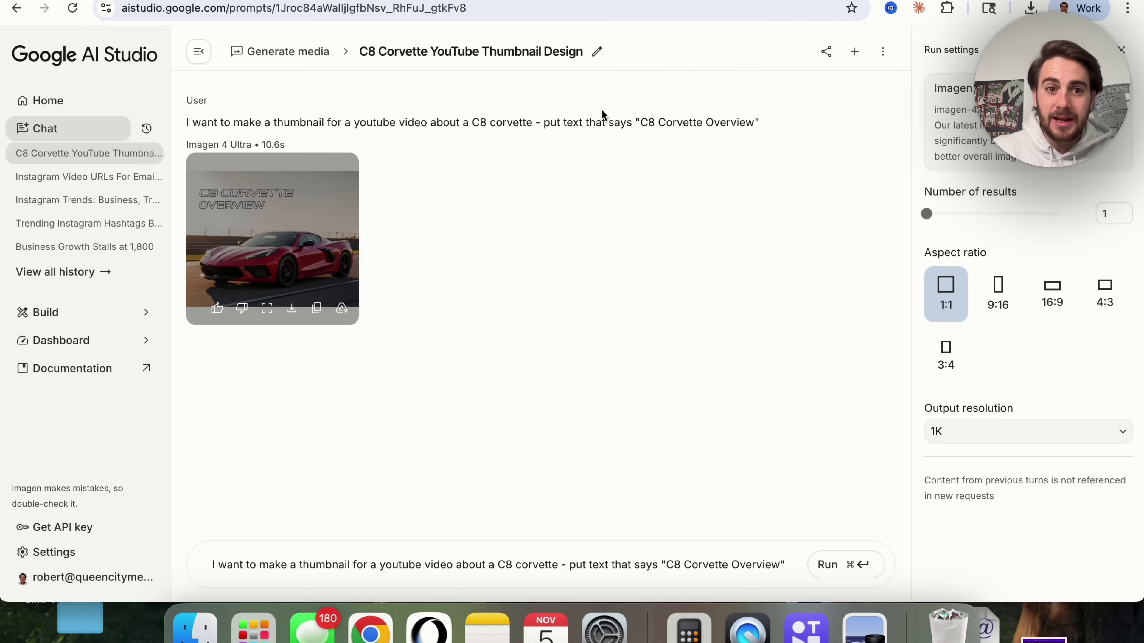
pyautogui.click(274, 53)
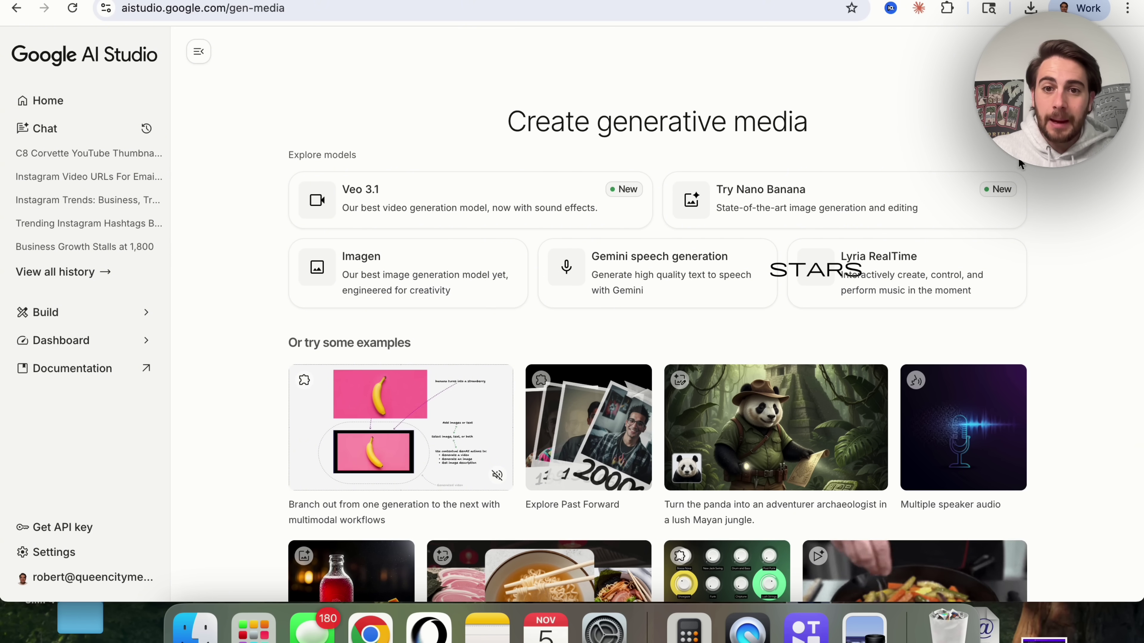
# Start a new Google AI Studio chat using the Nano Banana image model
pyautogui.click(794, 205)
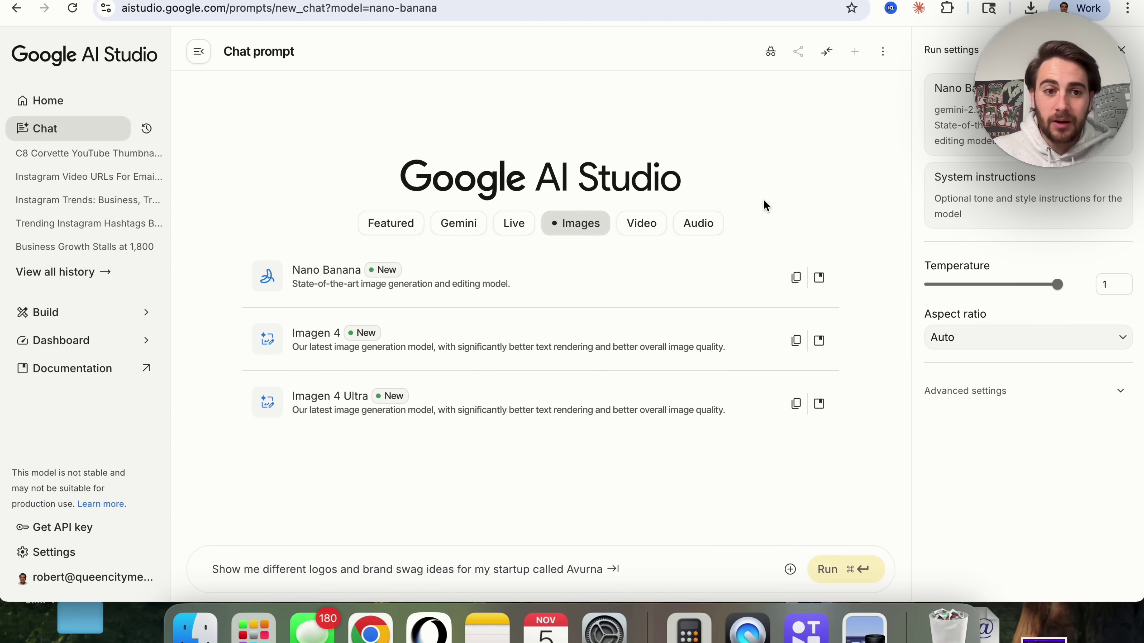